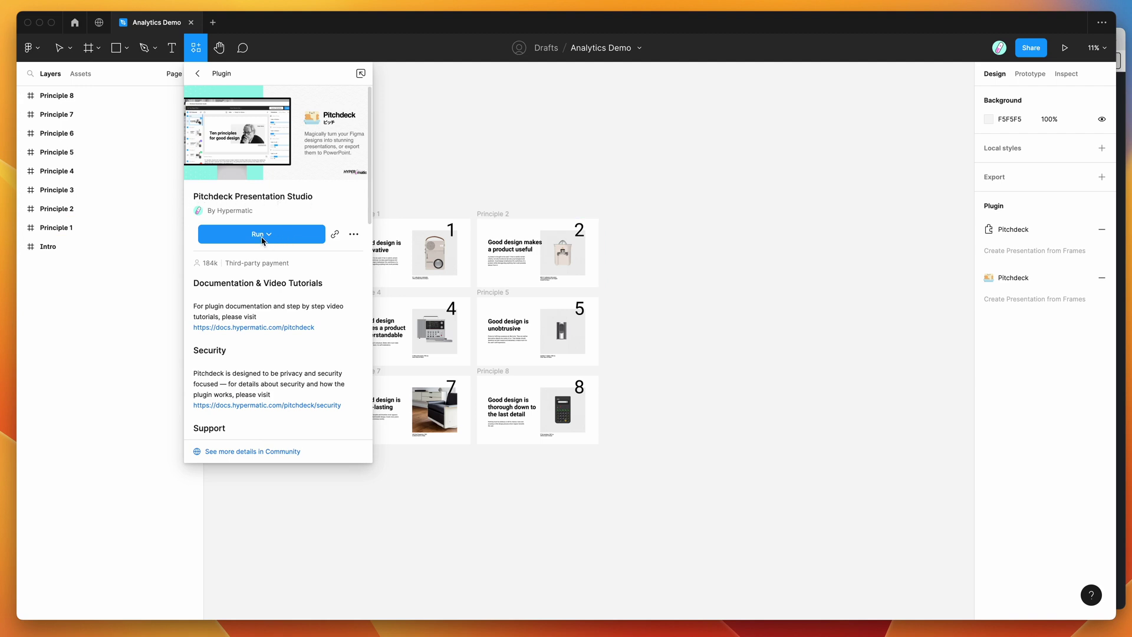
Reveal 'Remove from saved plugins' in Pitchdeck Presentation Studio's '...' menu, then close its details.
click(354, 235)
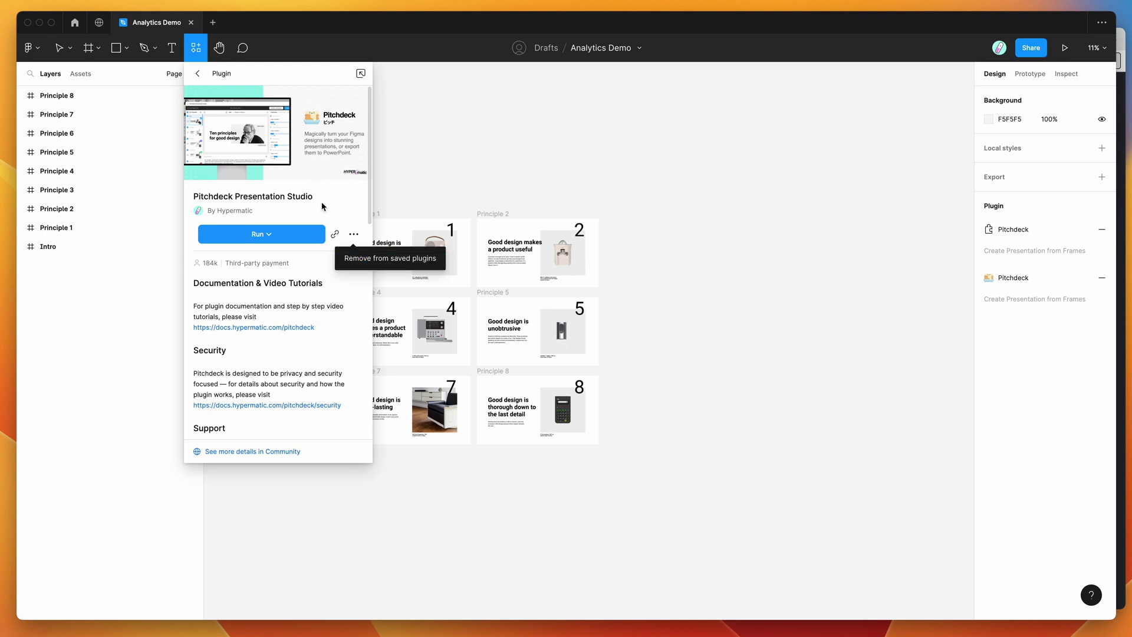
click(310, 201)
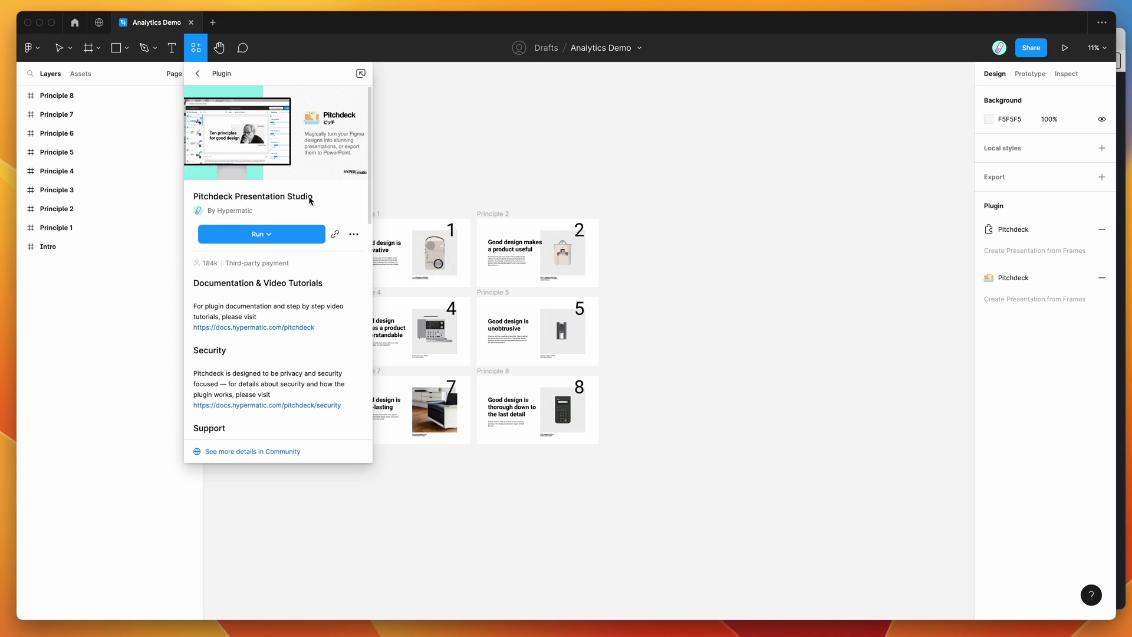
click(353, 235)
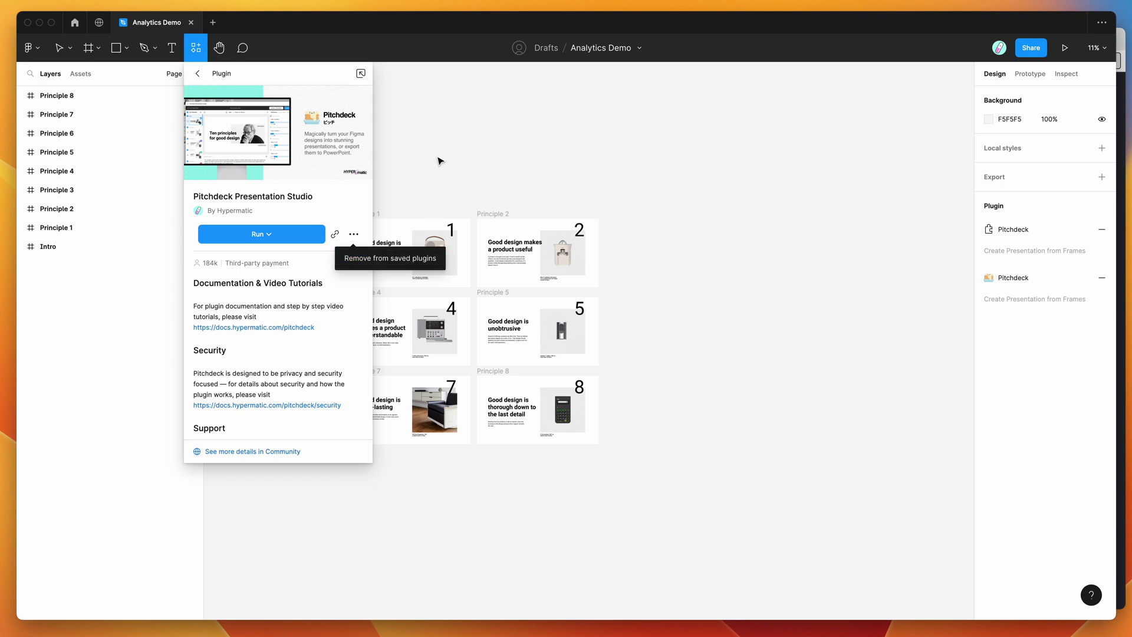
click(436, 138)
Launch Pitchdeck Presentation Studio from the canvas menu's Plugins > Saved plugins.
right_click(464, 119)
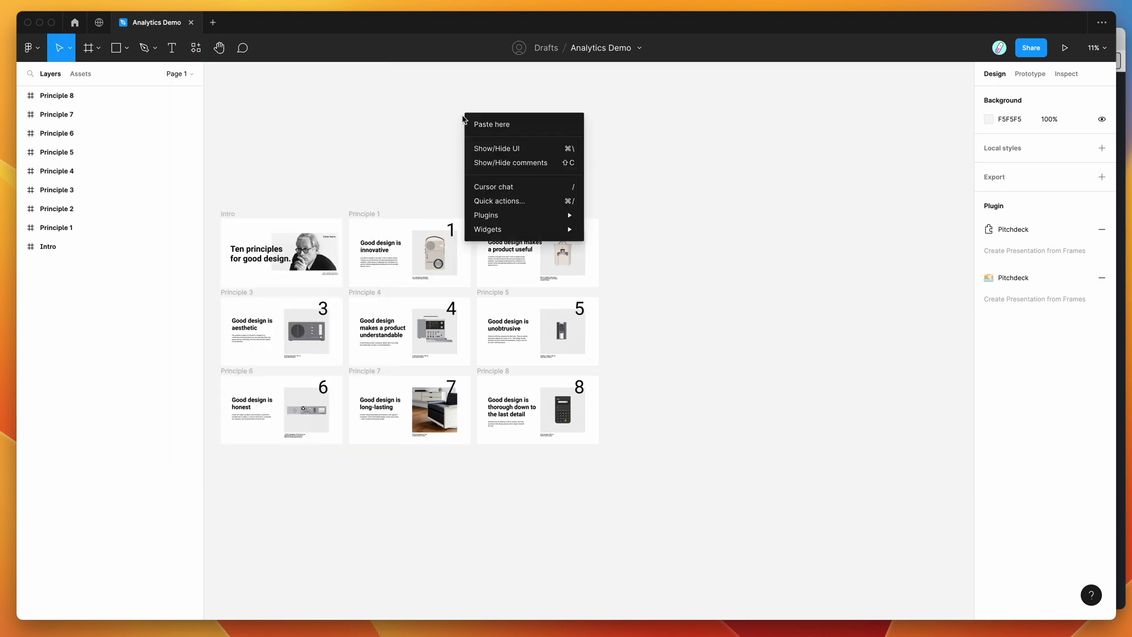
mouse_move(506, 216)
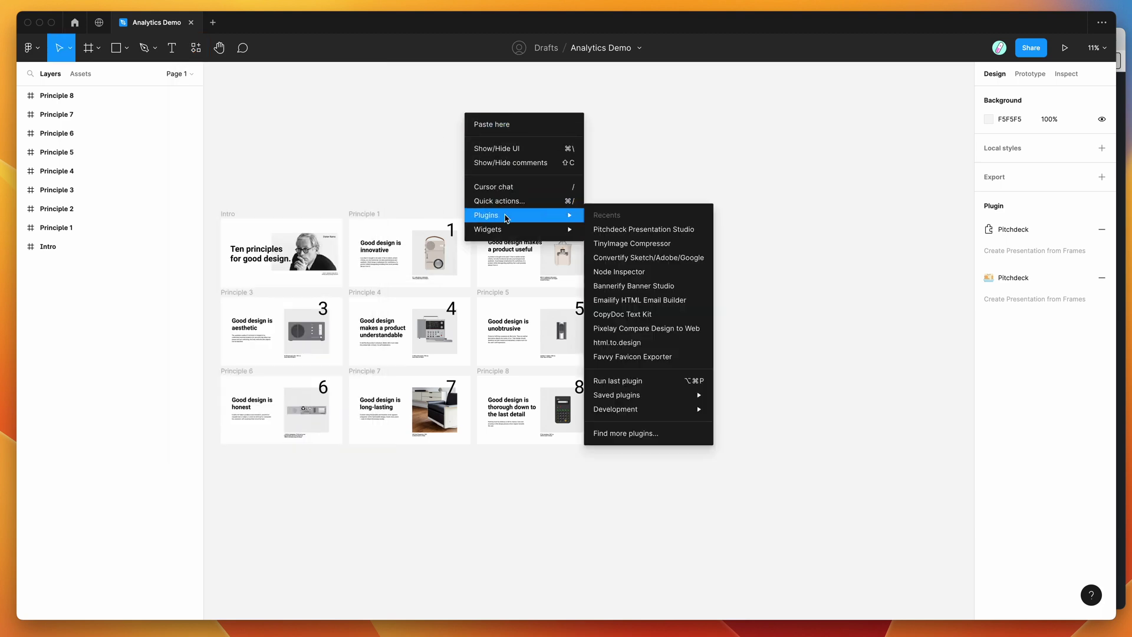
mouse_move(643, 396)
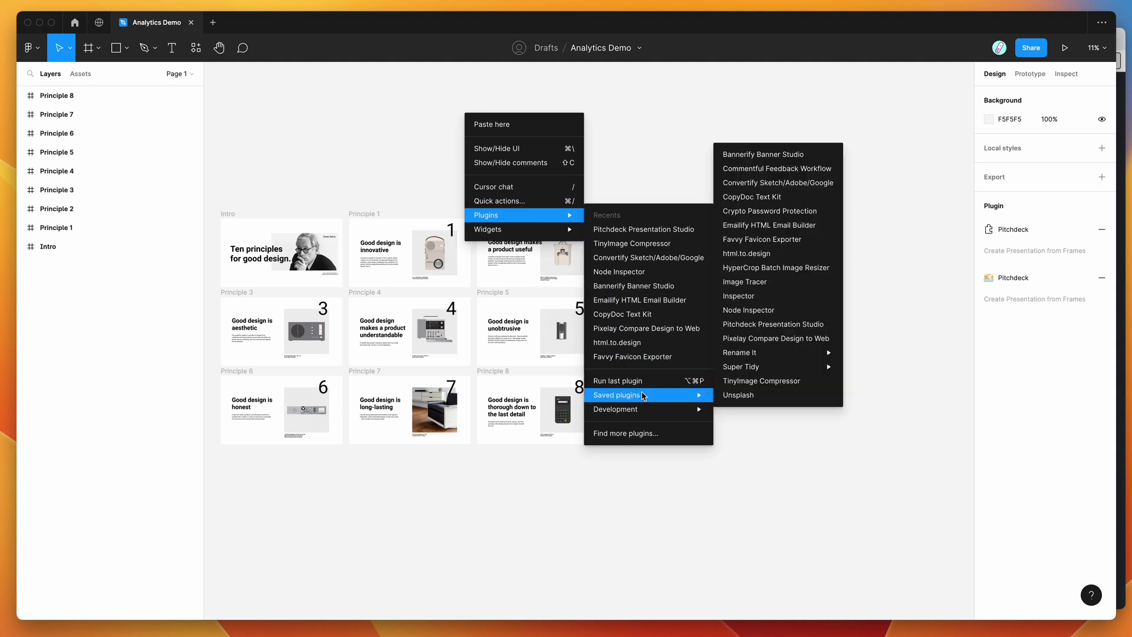
click(757, 324)
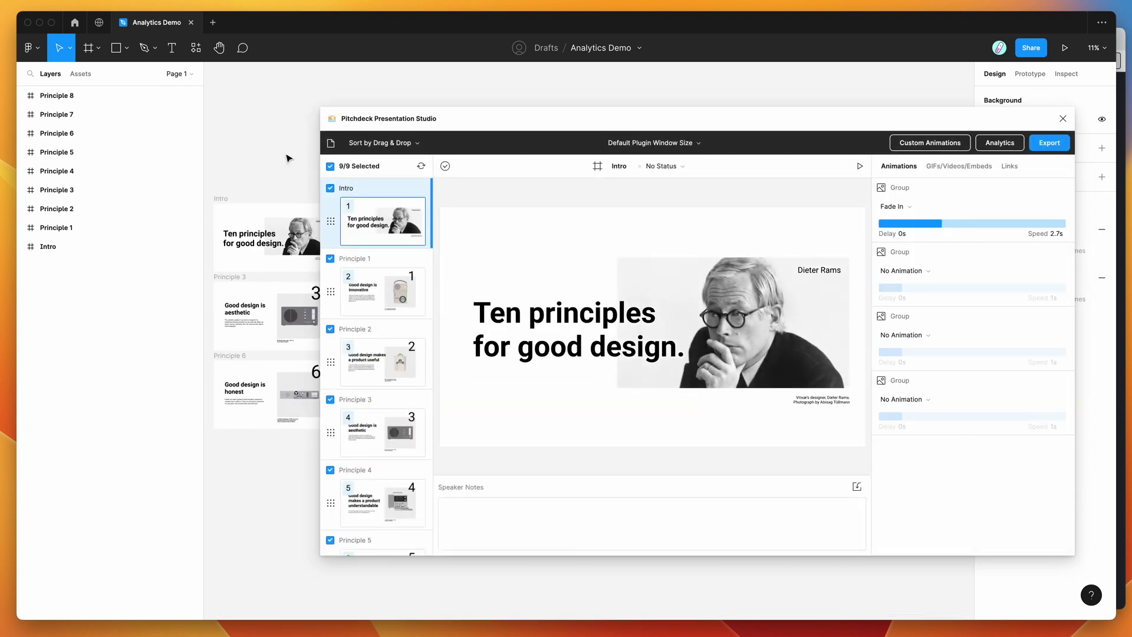
drag(435, 121, 453, 126)
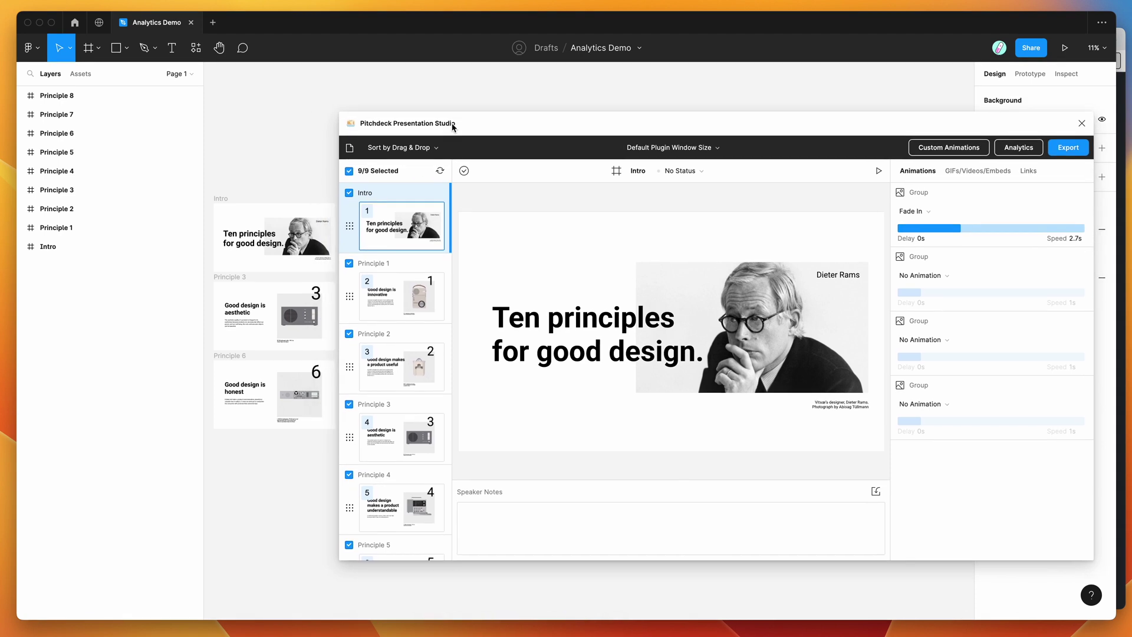
click(235, 200)
scroll(230, 178, down, 1)
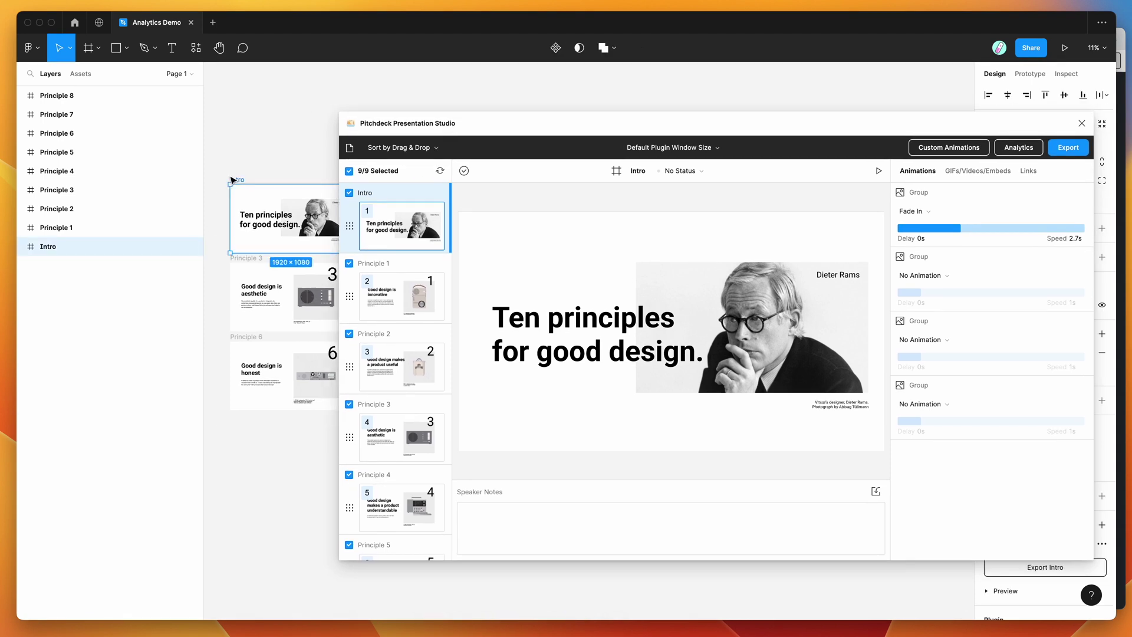
click(250, 264)
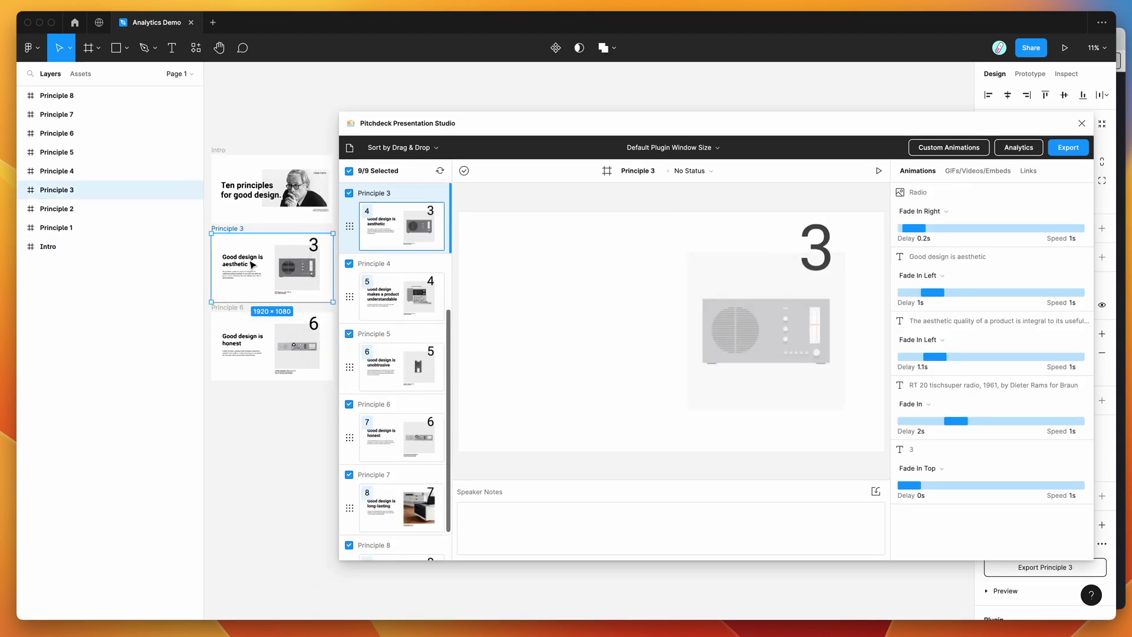
click(65, 133)
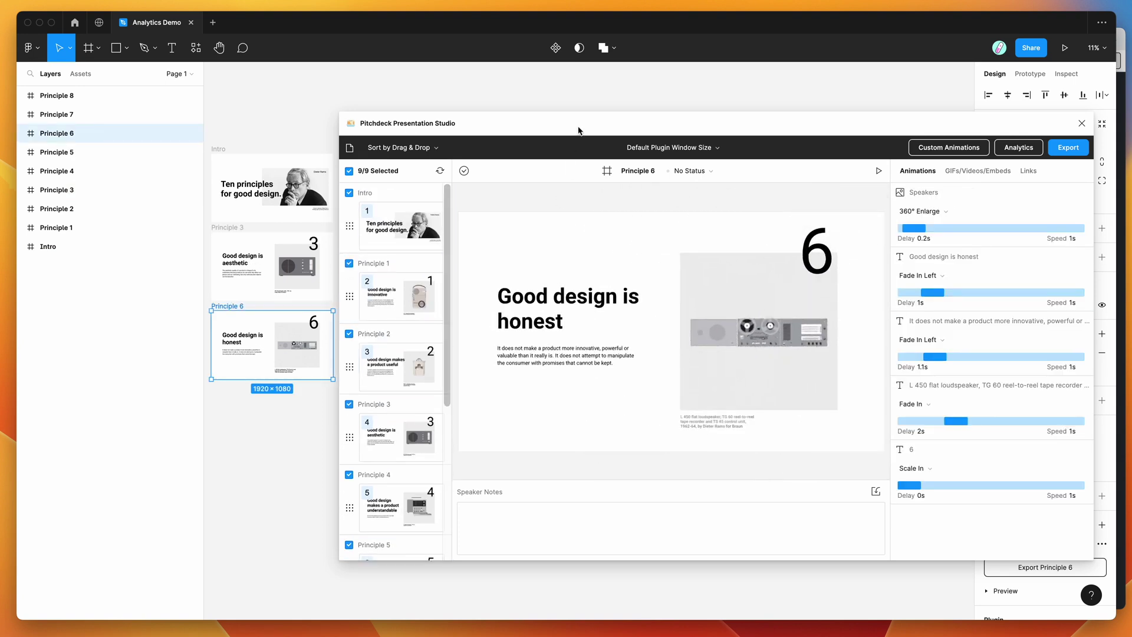
drag(578, 130, 507, 151)
click(218, 150)
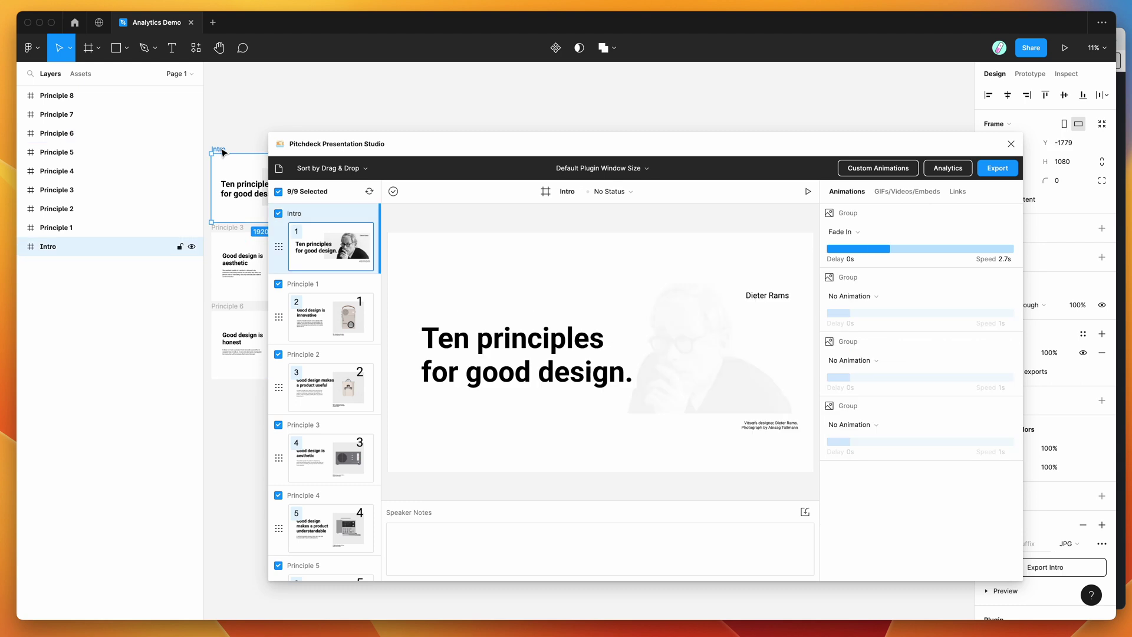
drag(387, 146, 307, 133)
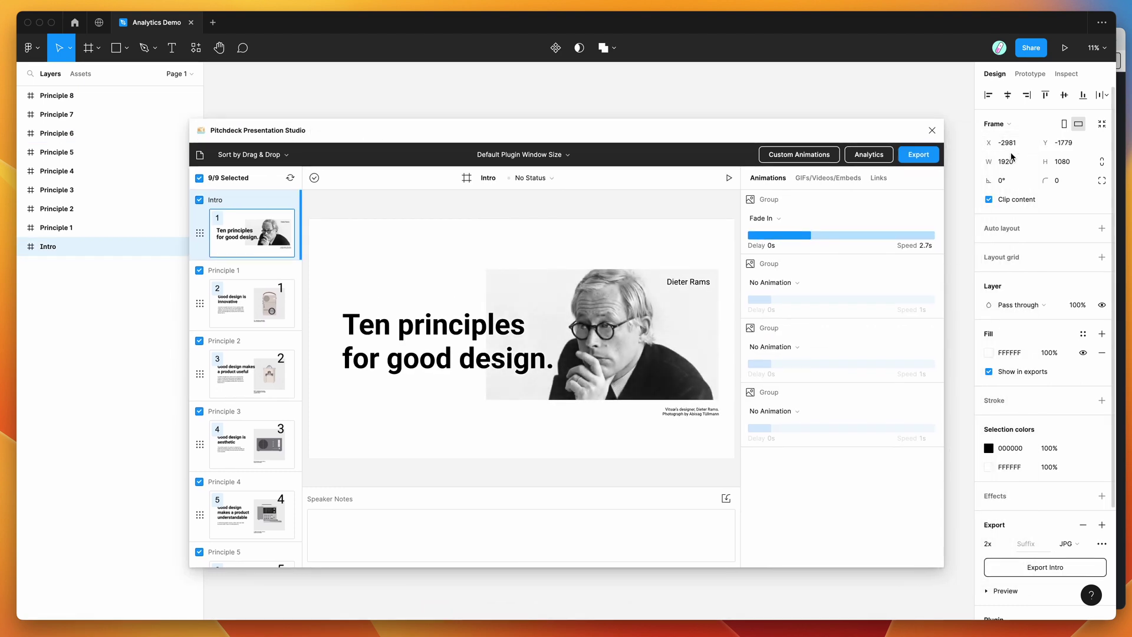
drag(705, 143, 773, 146)
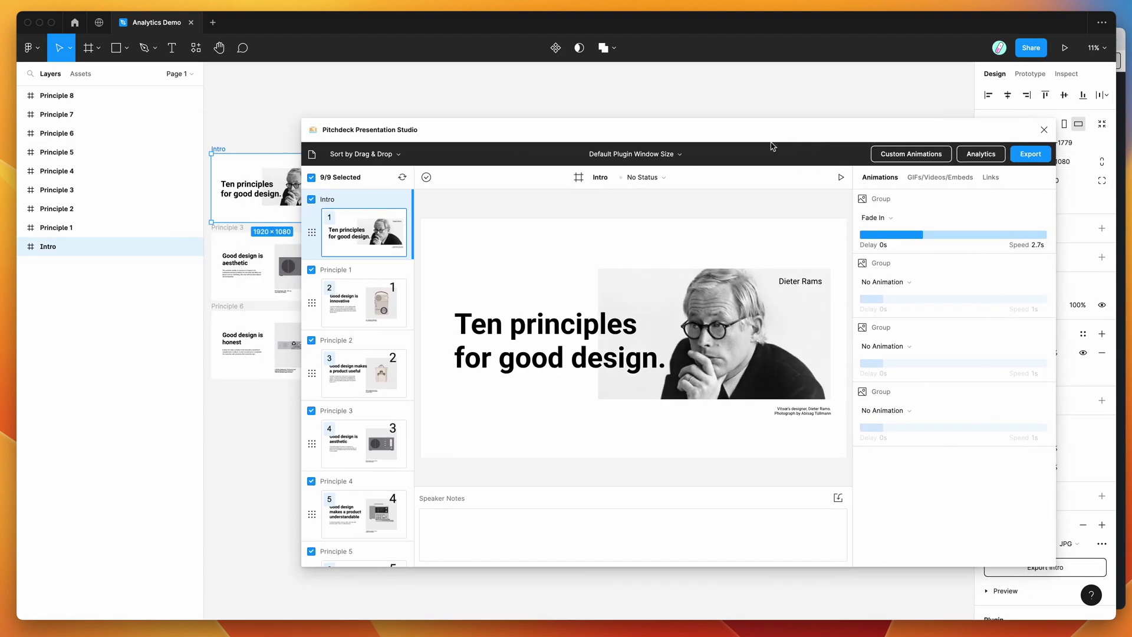
scroll(360, 353, down, 3)
scroll(360, 354, up, 3)
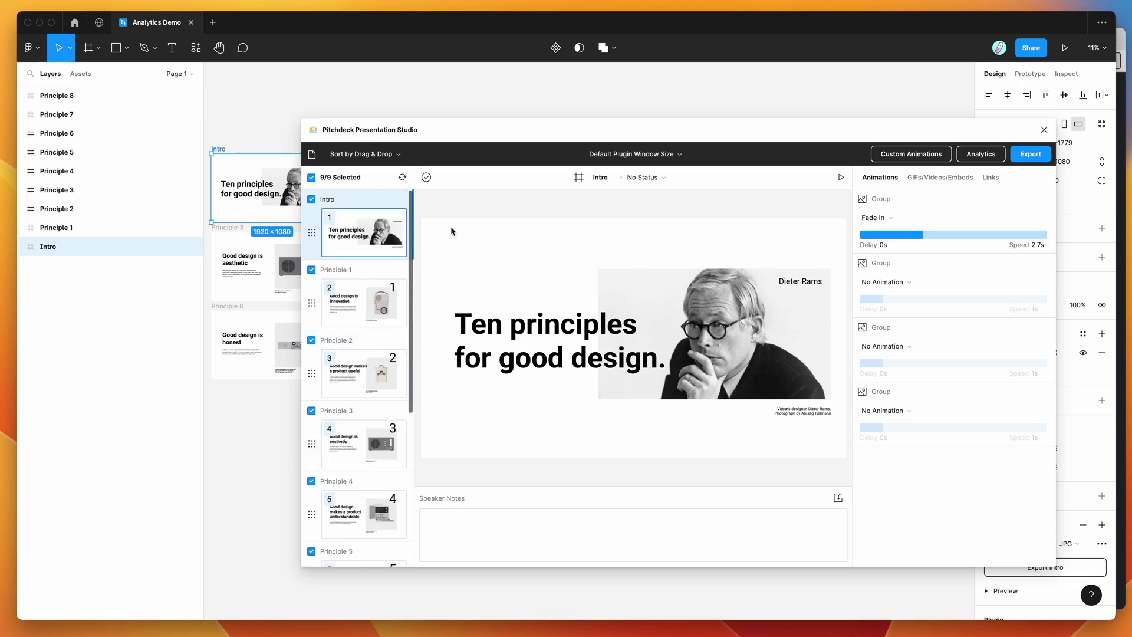
drag(623, 141, 599, 138)
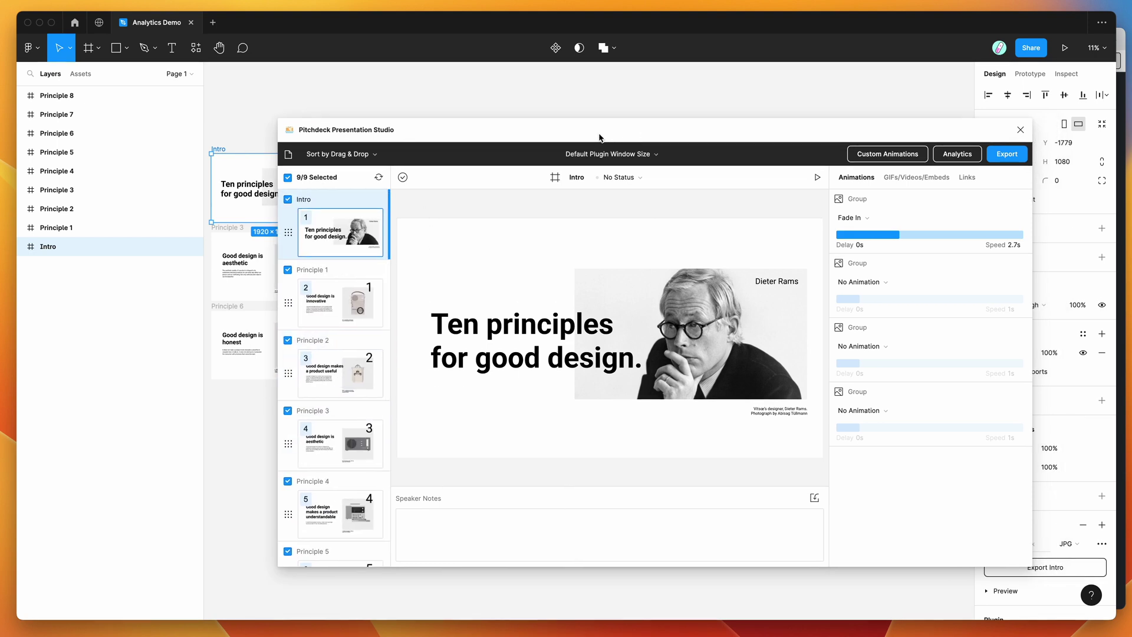
drag(981, 132, 998, 104)
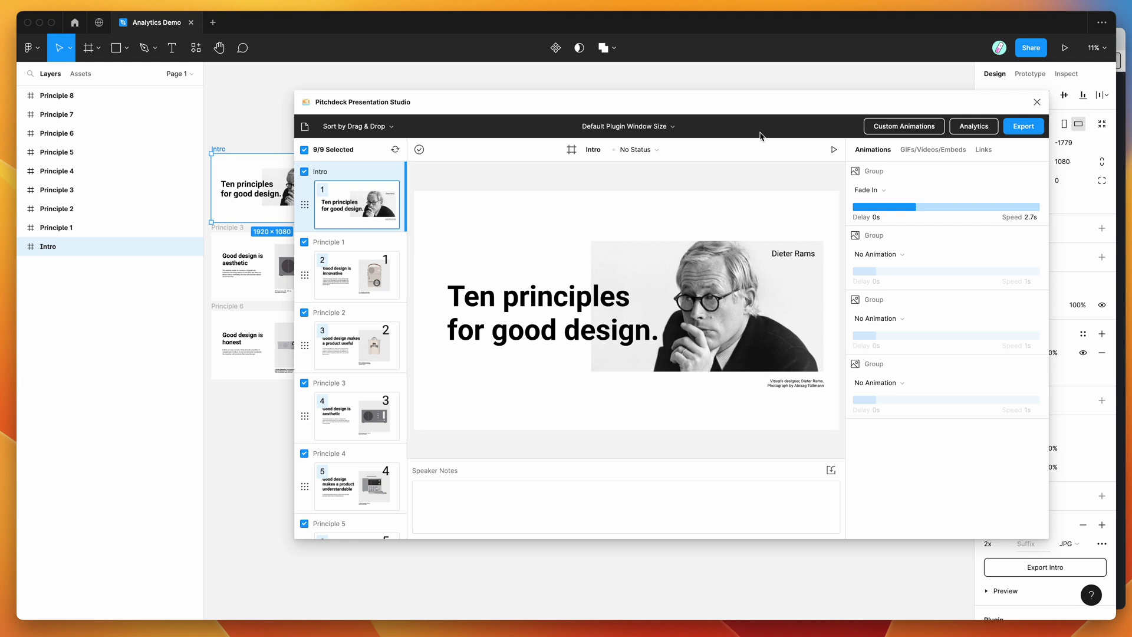
drag(762, 111, 762, 112)
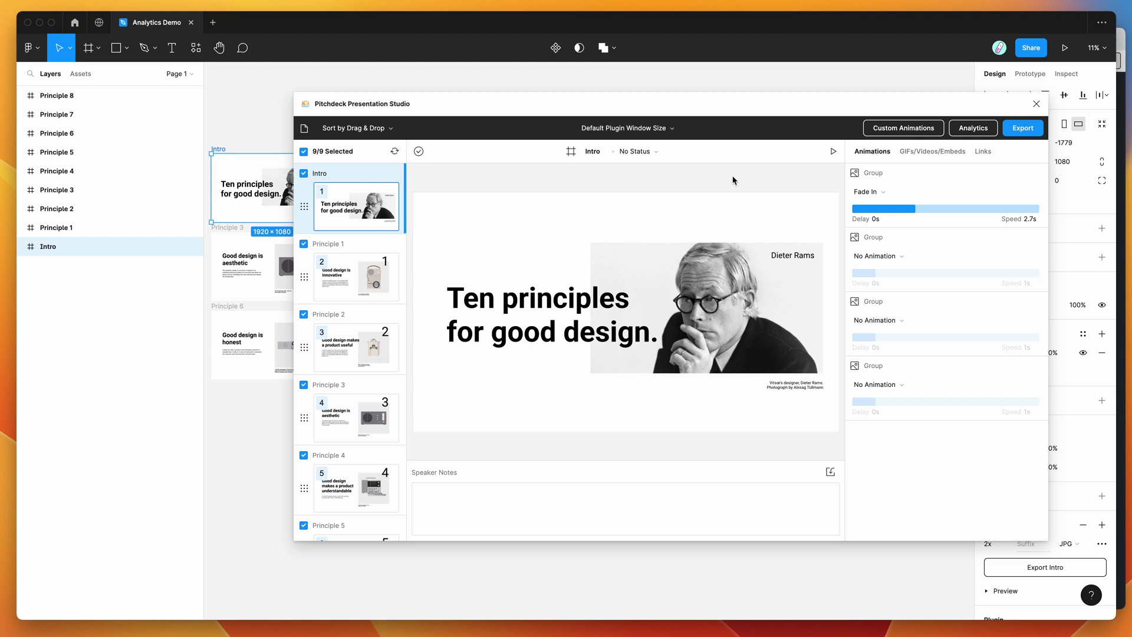
click(962, 134)
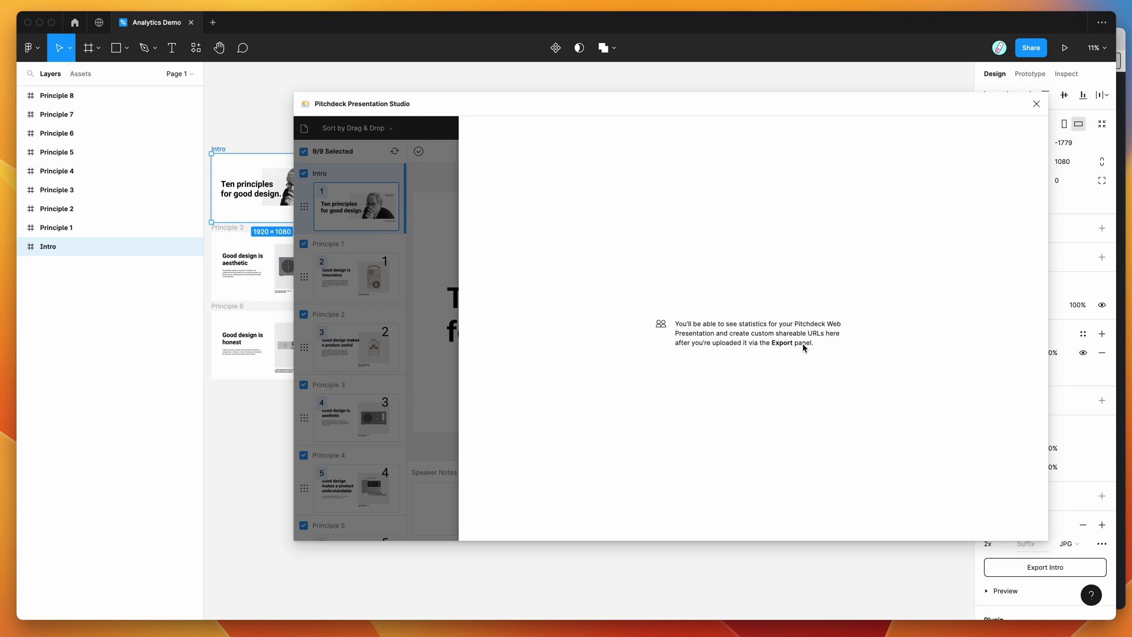
click(438, 186)
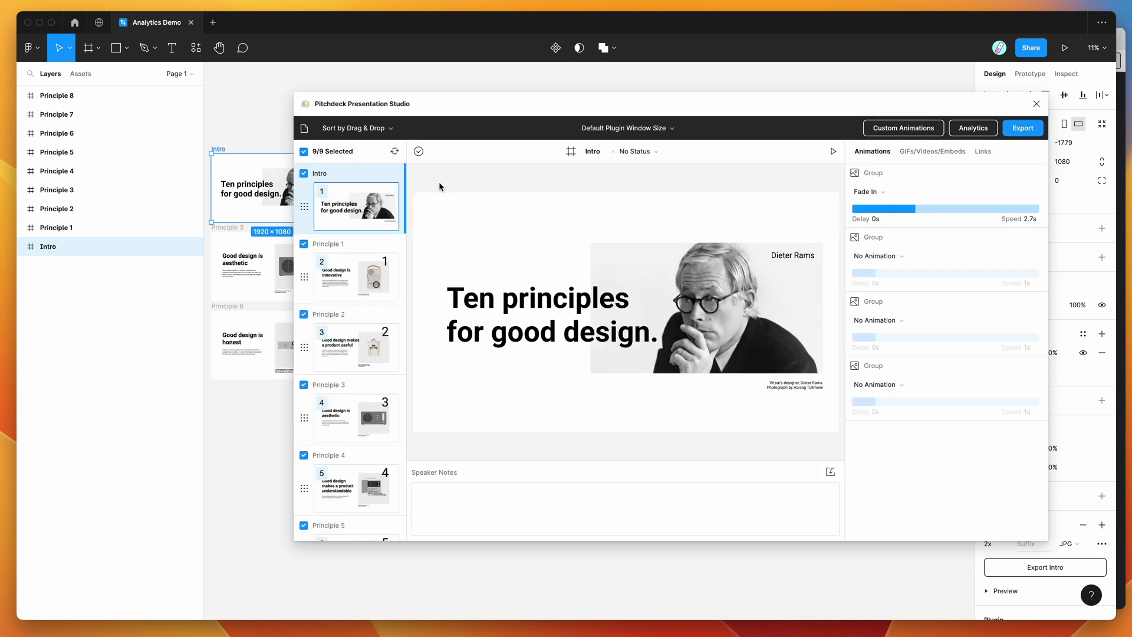
Upload the slides as a Pitchdeck Presentation (Web URL) and copy its passwordless URL.
click(1025, 135)
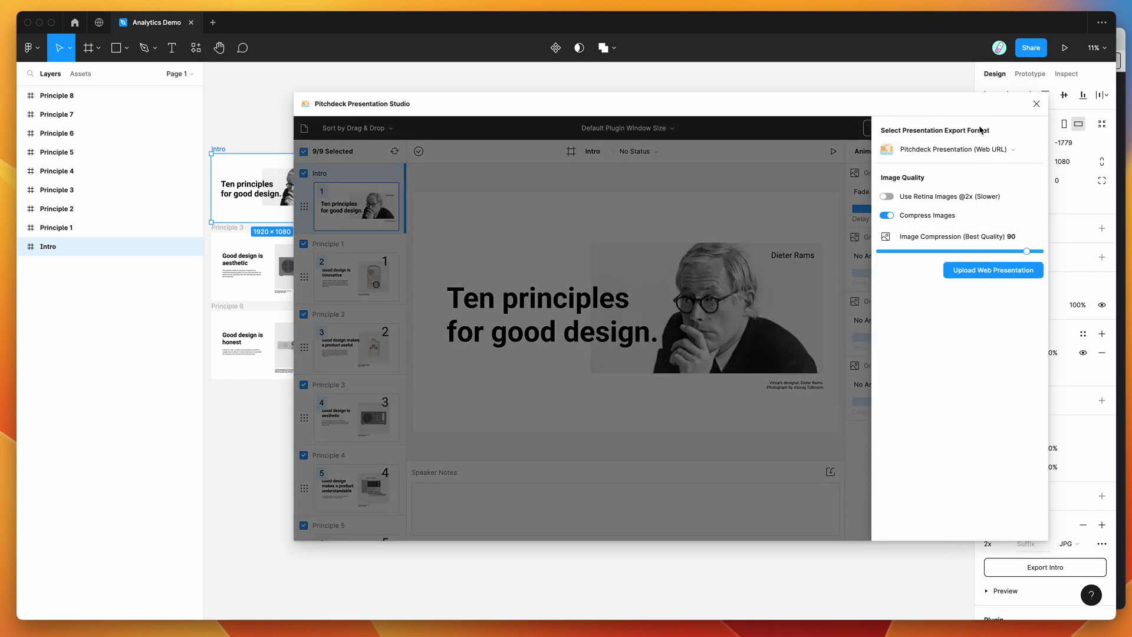
click(934, 152)
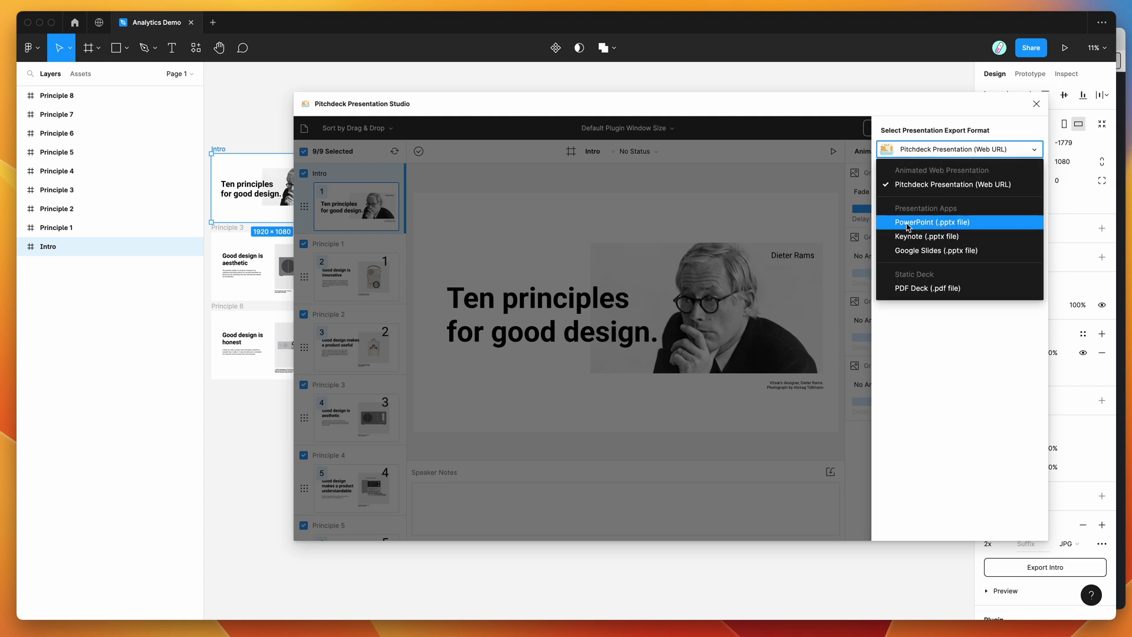
click(920, 189)
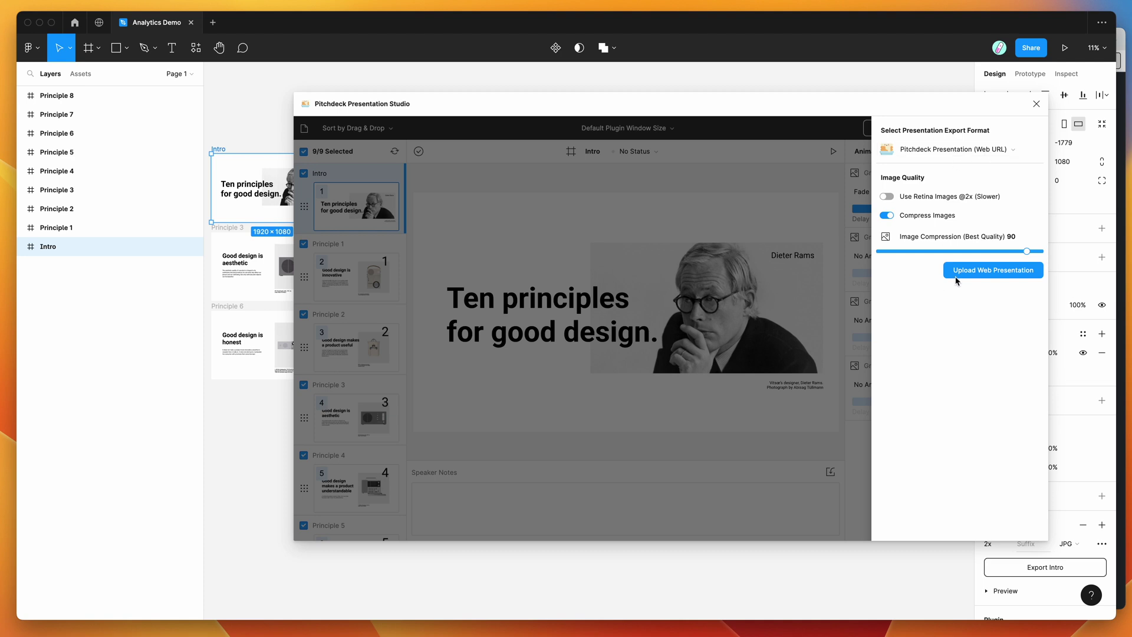
click(982, 270)
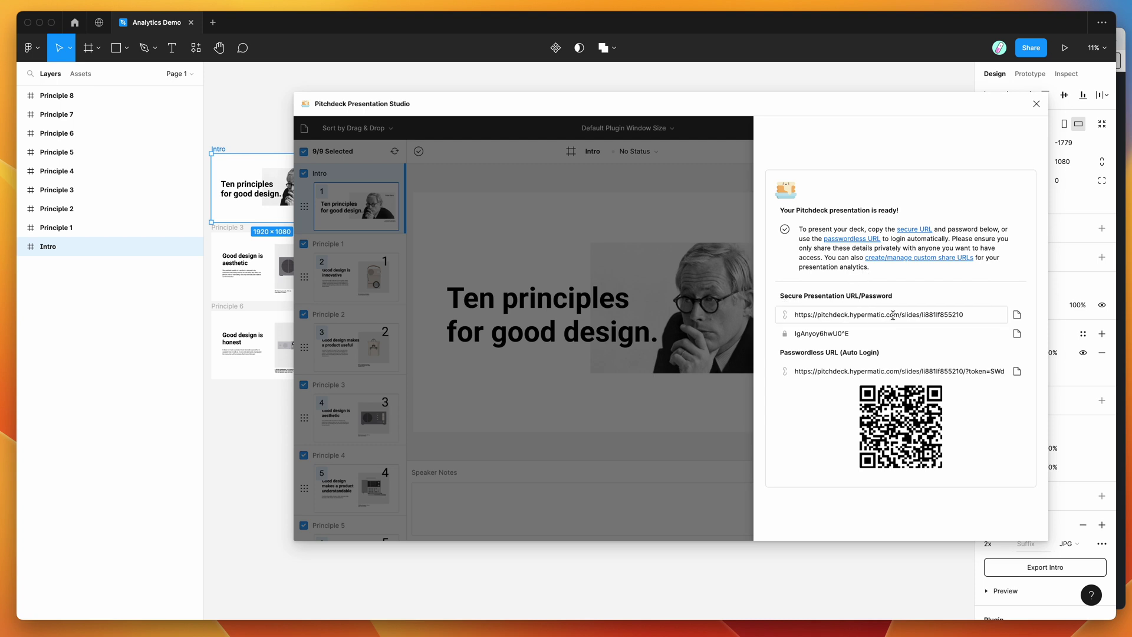
click(1017, 371)
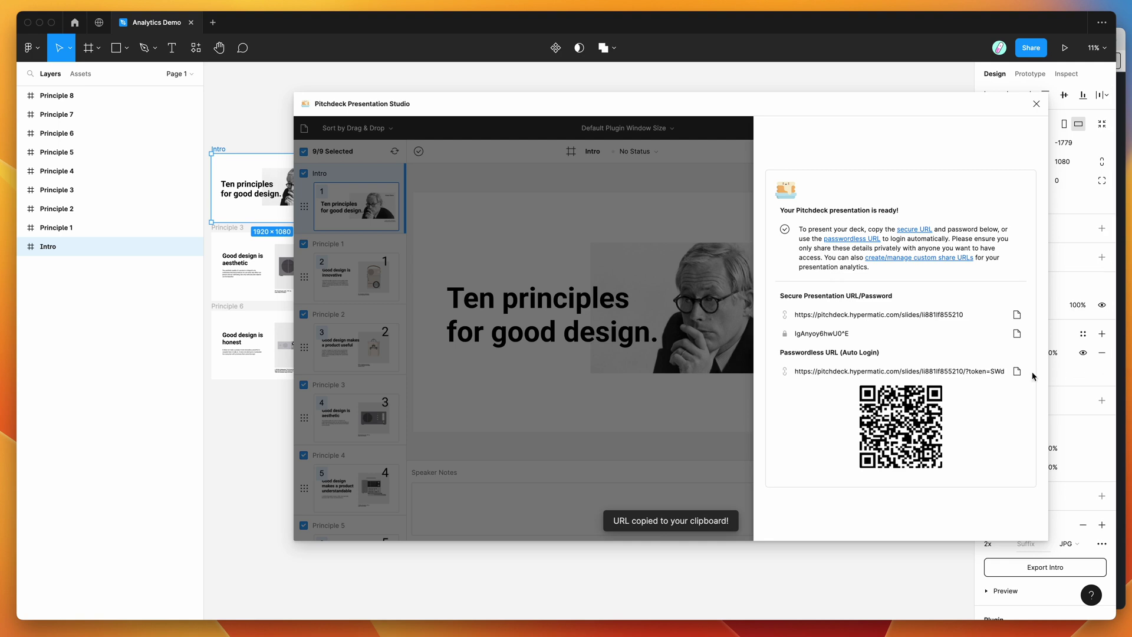
key(super+Tab)
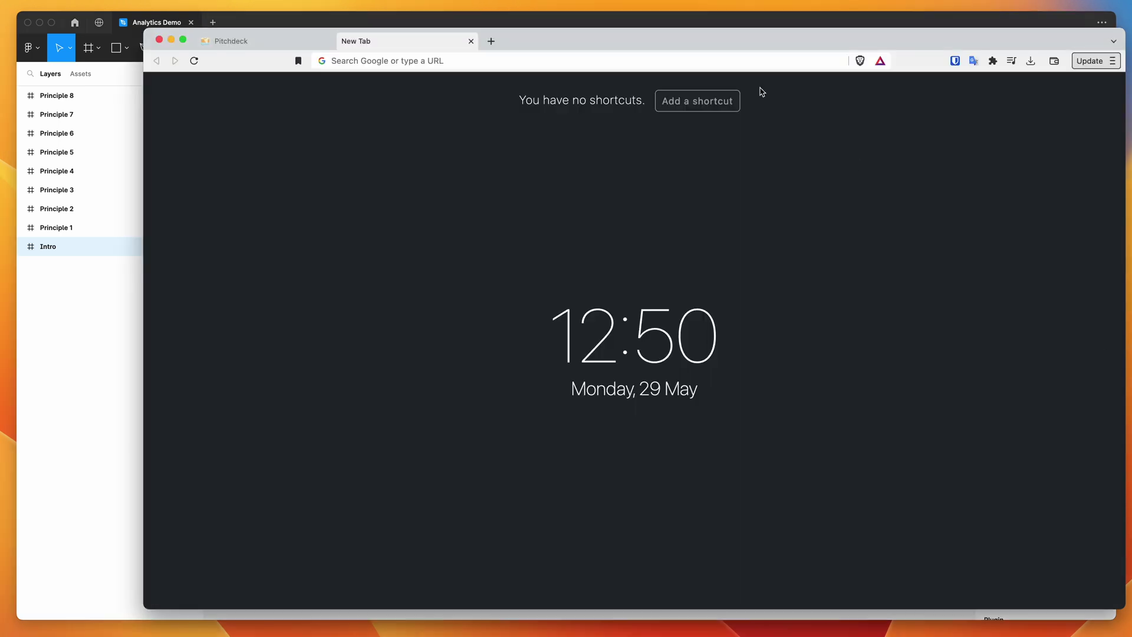
Open the copied presentation URL in the browser.
click(698, 55)
key(super+v)
key(Return)
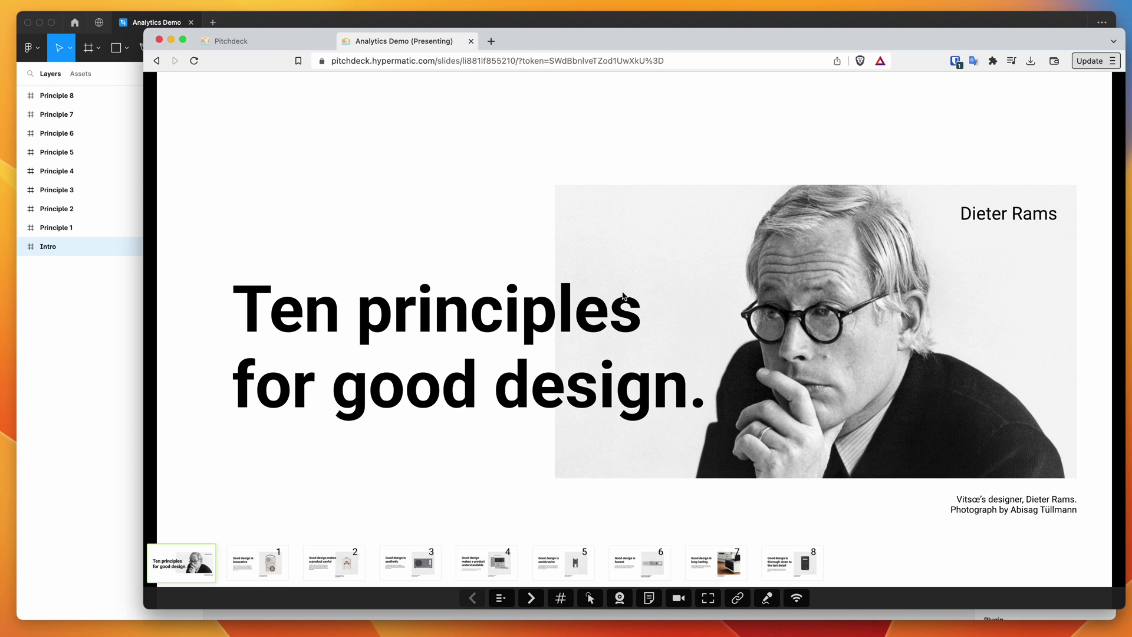
View slides 1, 2 and 3, then close the presenting tab and return to Figma.
click(274, 545)
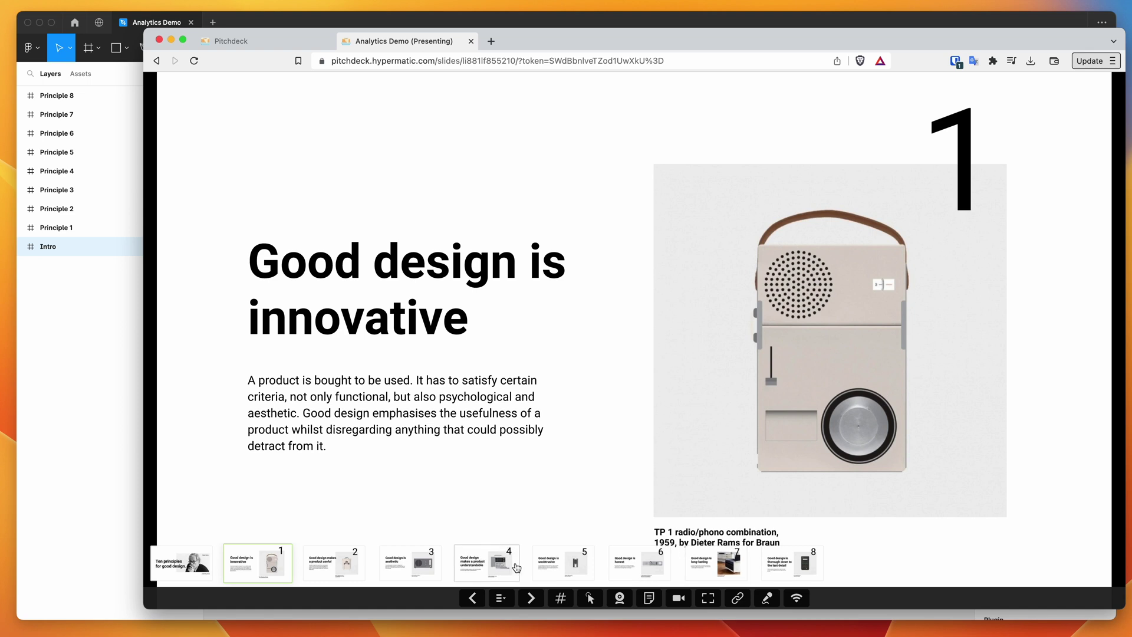
click(531, 598)
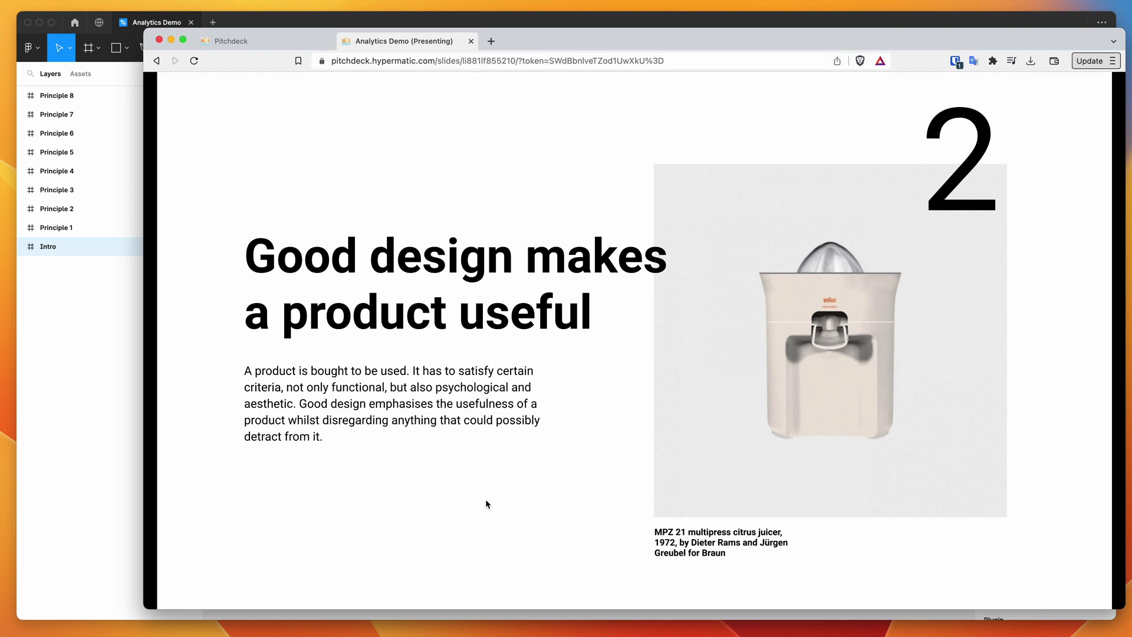
mouse_move(484, 554)
click(434, 563)
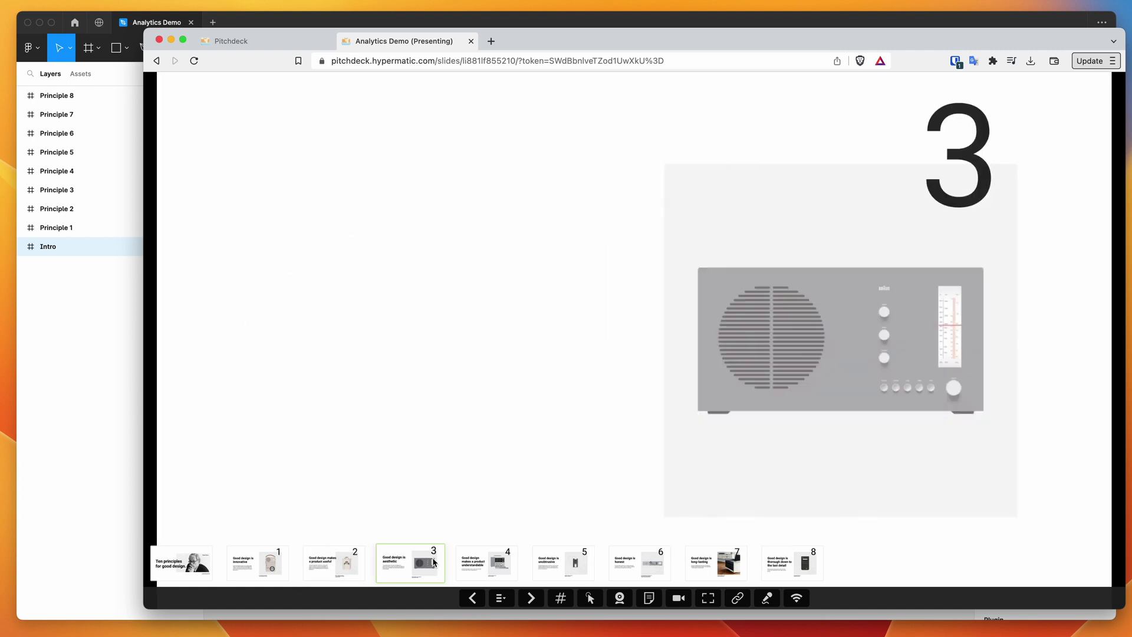
click(471, 41)
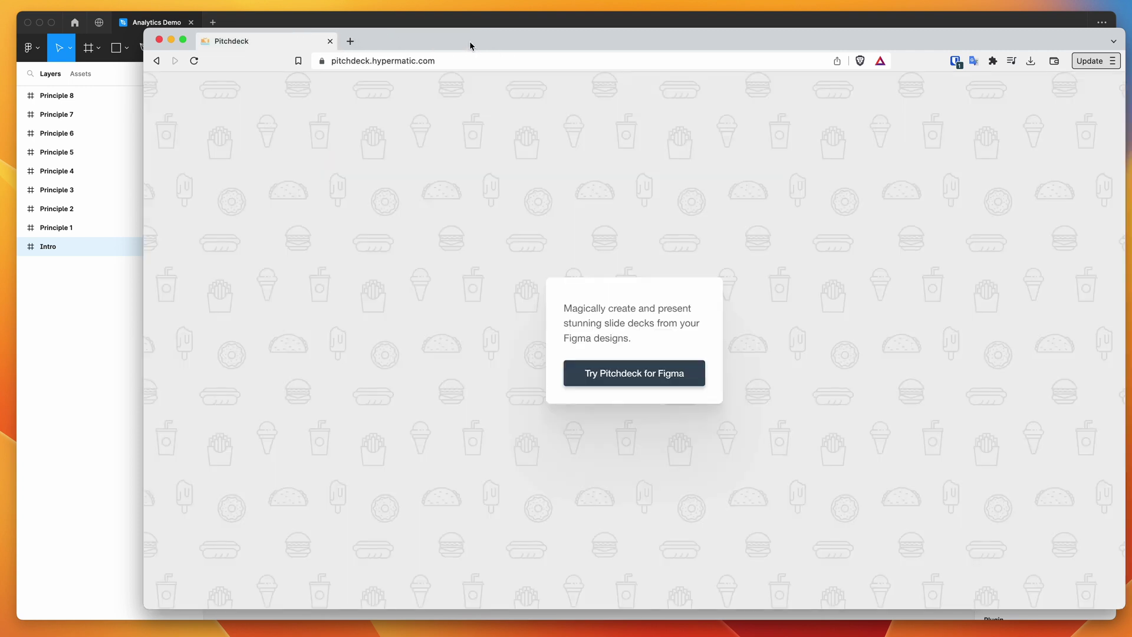
click(494, 24)
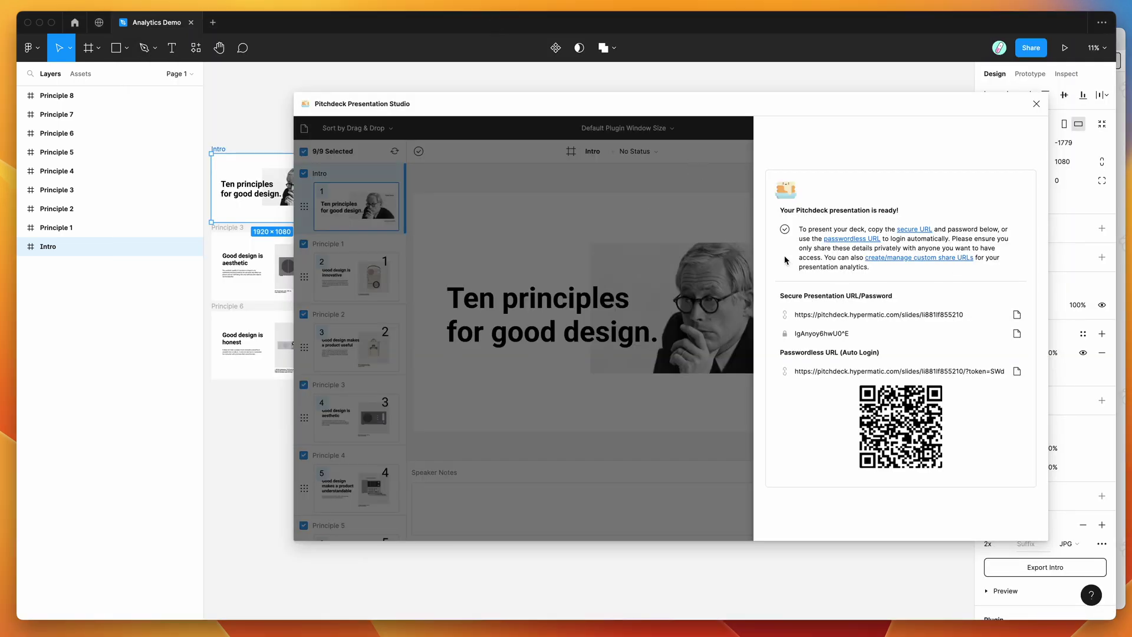
Dismiss the ready notice and open the presentation Analytics' Activity log.
click(701, 183)
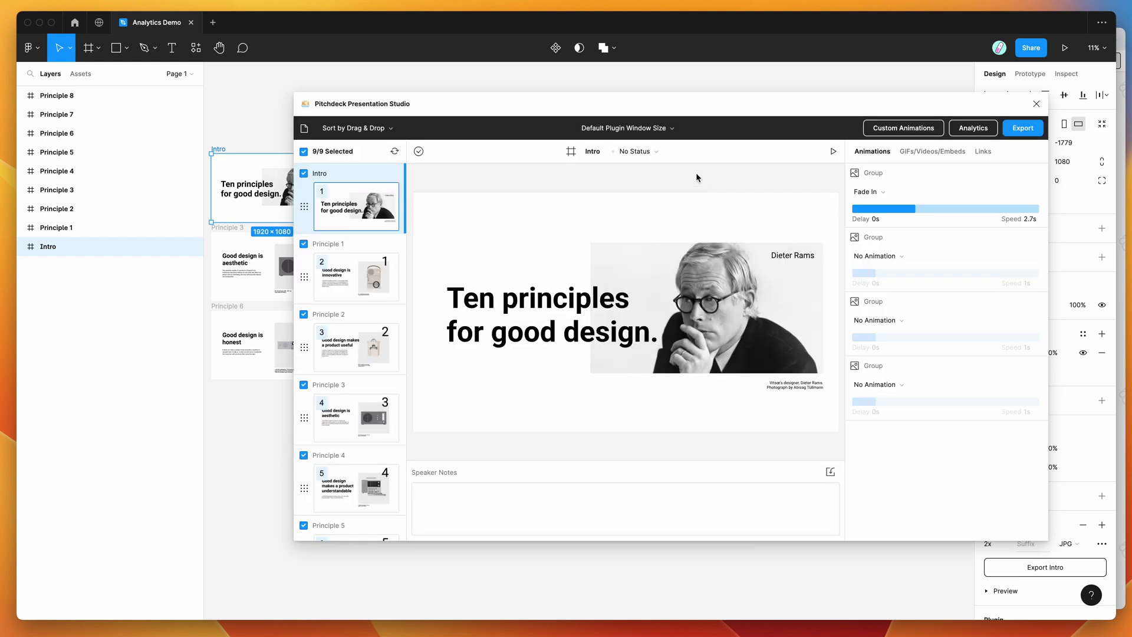
click(973, 130)
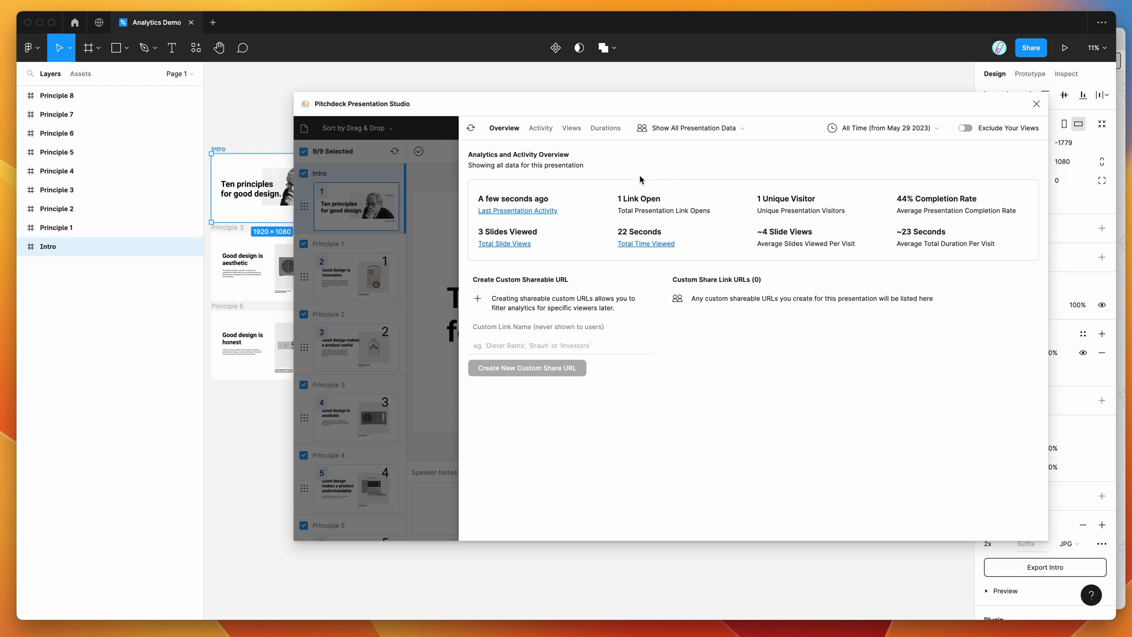
click(542, 129)
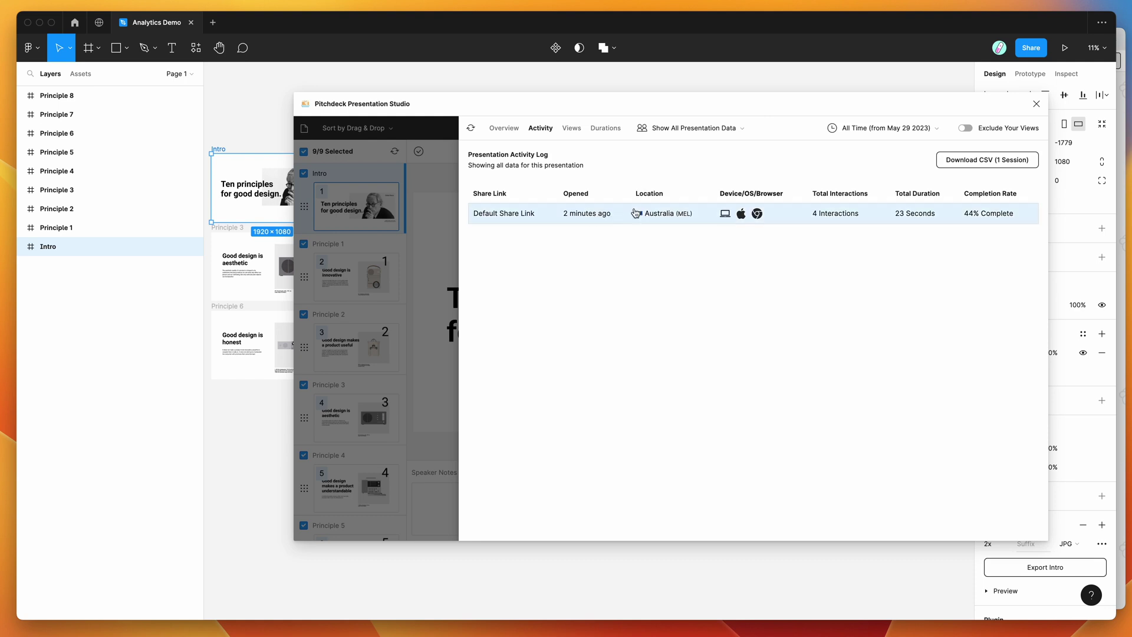
Expand the session and jump the canvas between the Intro, Principle 1 and Principle 2 frames.
click(592, 216)
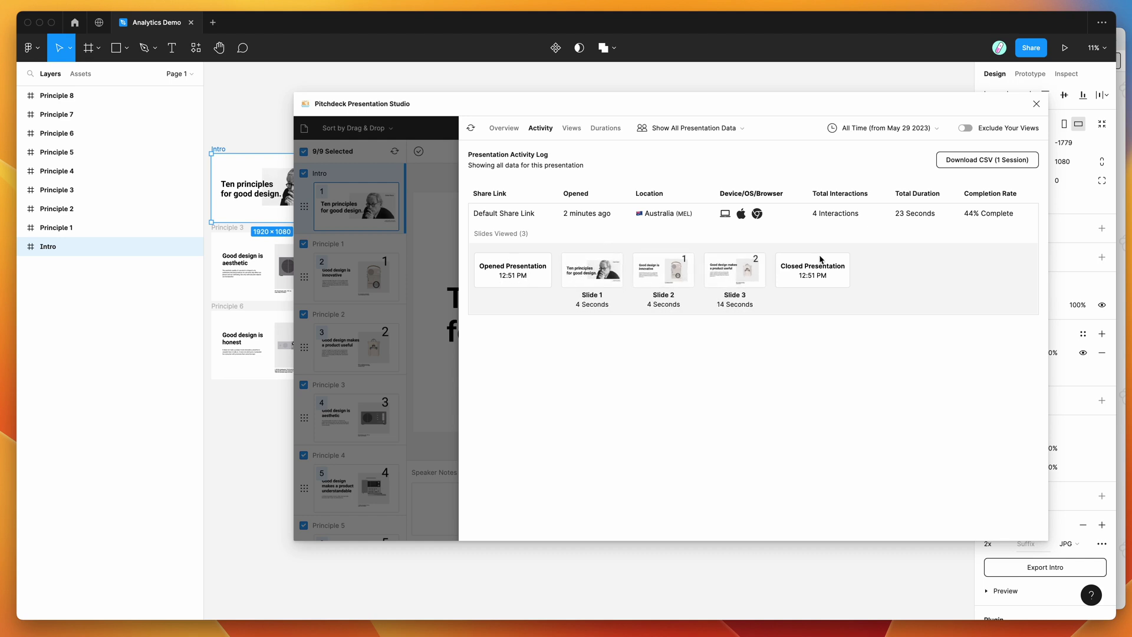
click(604, 273)
click(663, 270)
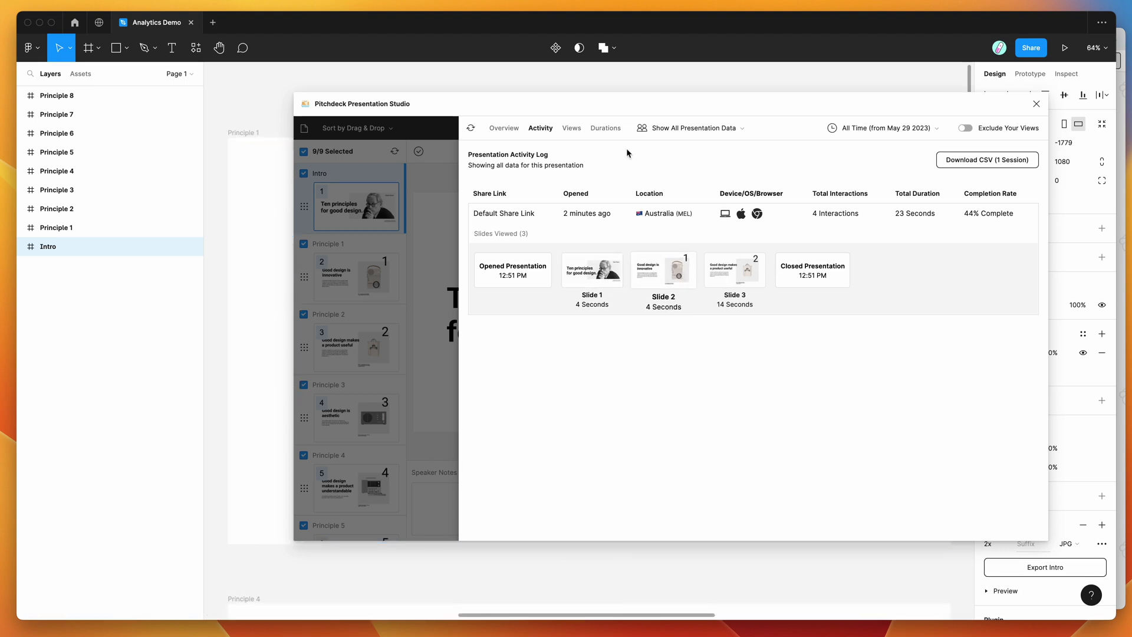
drag(615, 111, 654, 123)
click(765, 286)
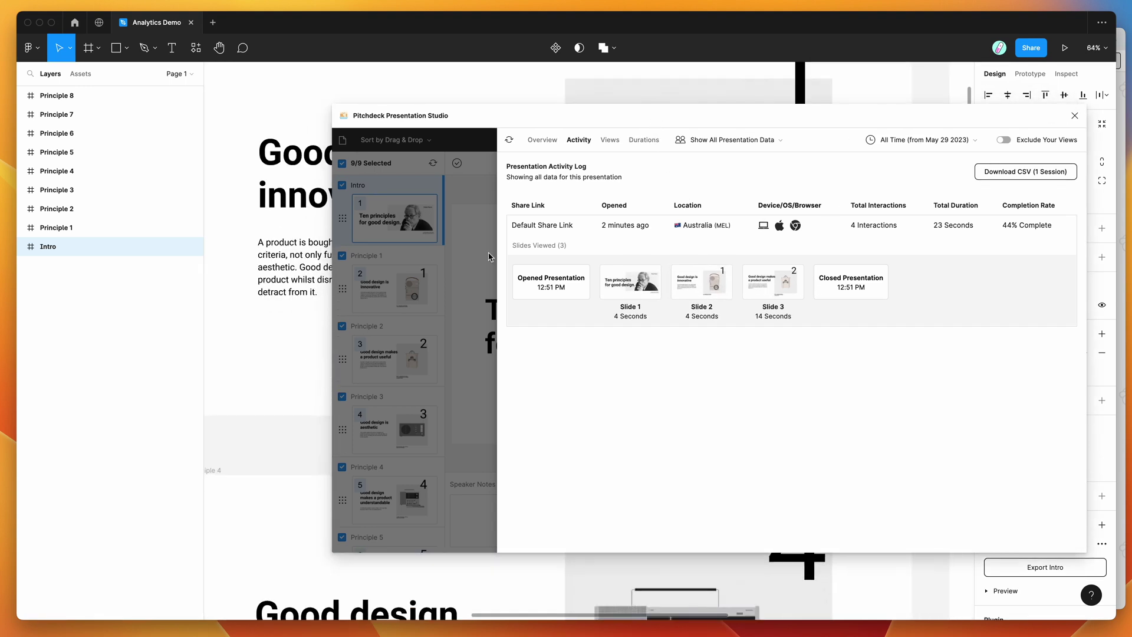
click(703, 282)
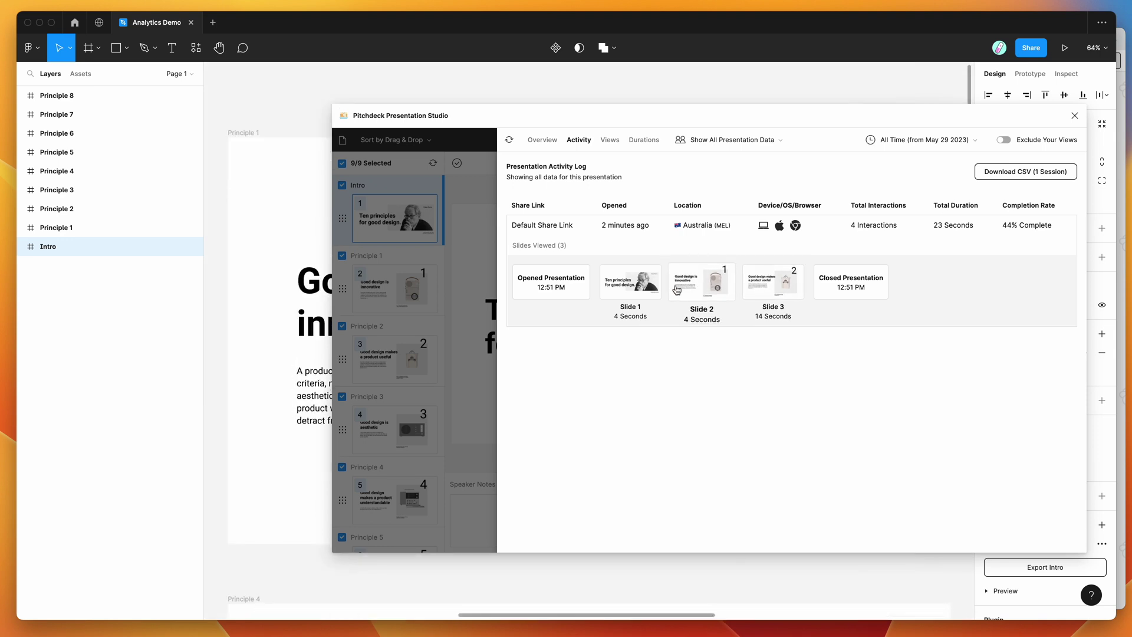
click(636, 289)
click(702, 283)
click(773, 283)
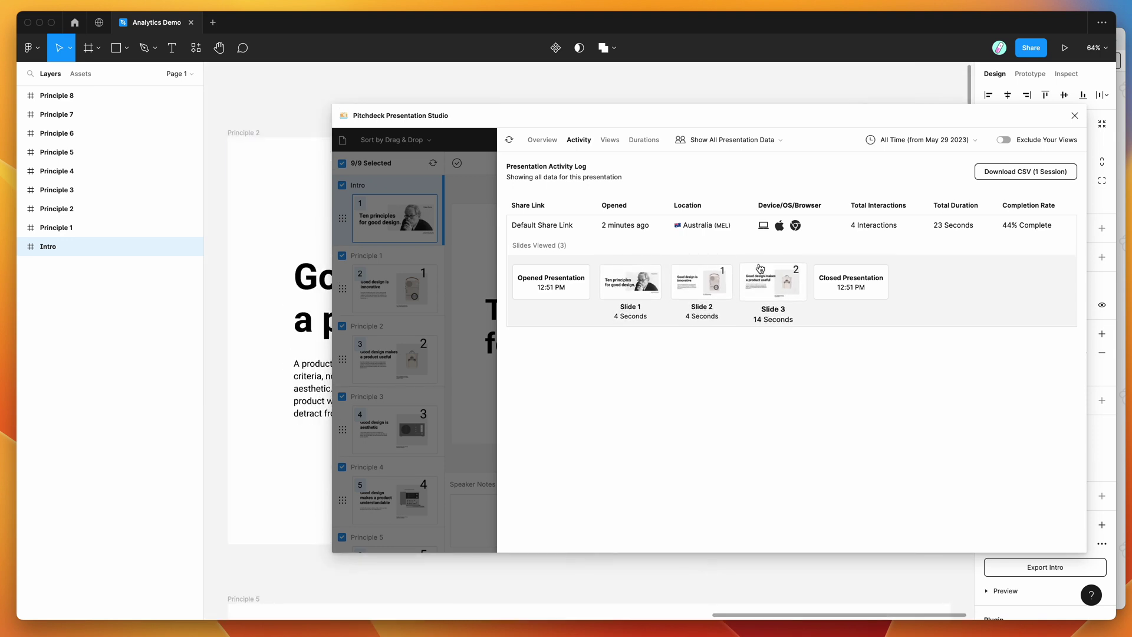
Collapse the session row and show the Total Views Per Slide chart.
click(745, 226)
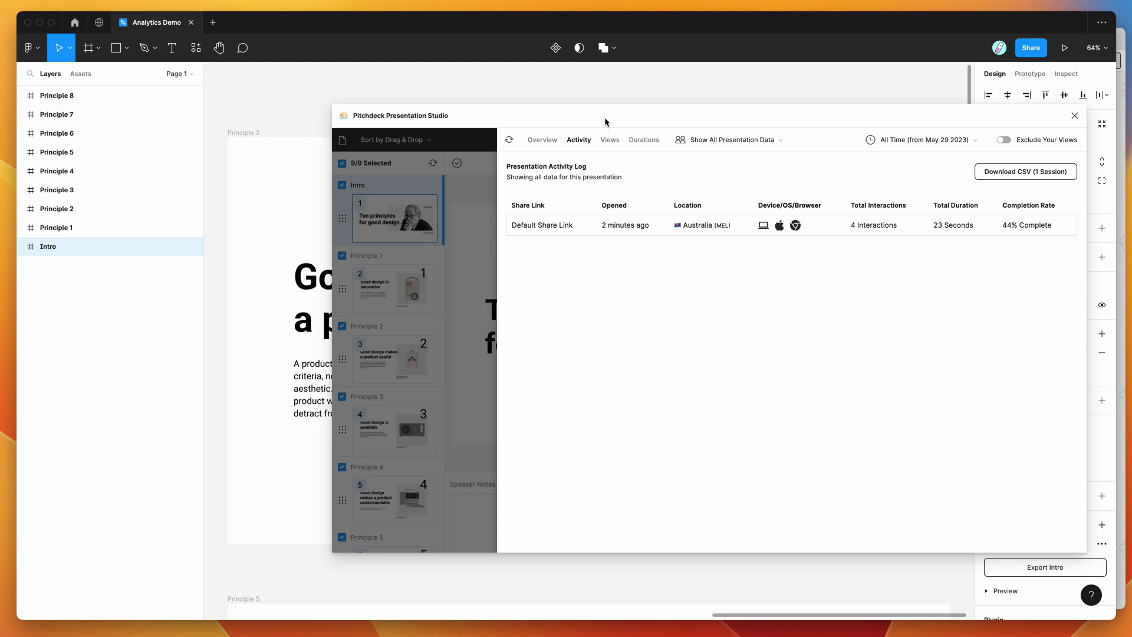
click(611, 140)
mouse_move(663, 361)
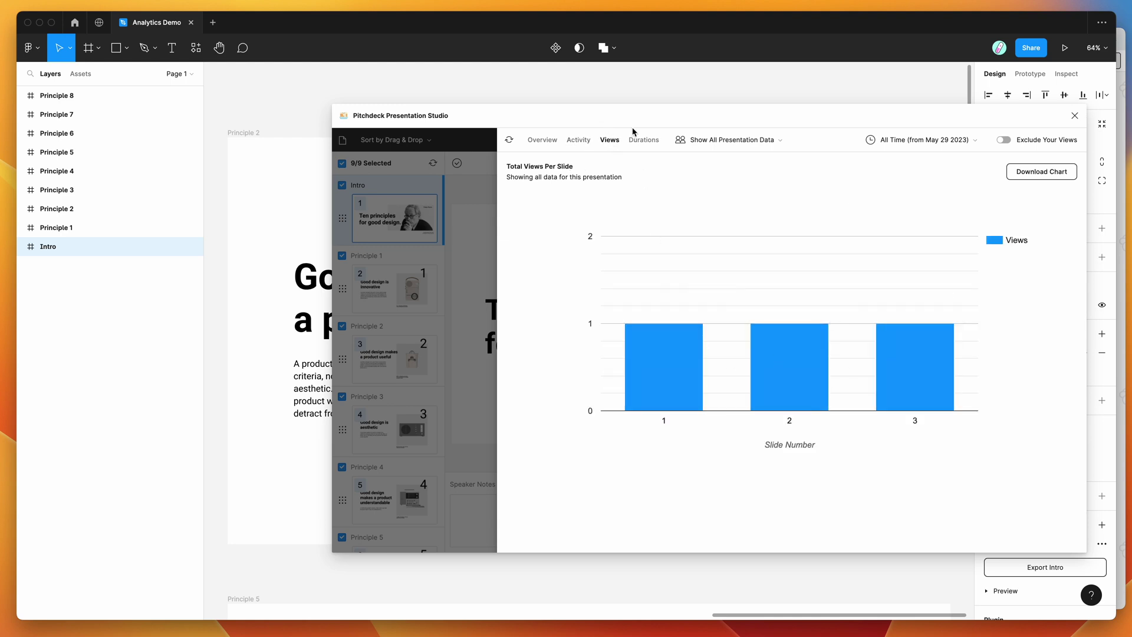
Show the Total Duration Per Slide chart in the analytics.
click(641, 140)
mouse_move(790, 390)
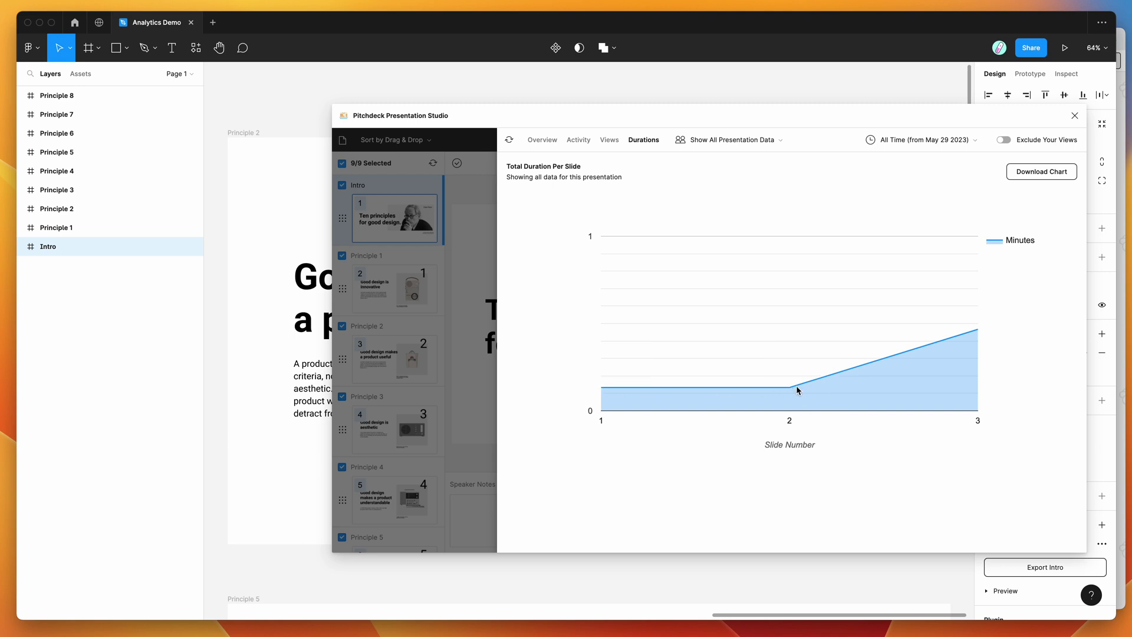
drag(518, 168, 582, 165)
click(594, 167)
mouse_move(978, 334)
Return through the Views chart to the analytics Overview.
click(612, 141)
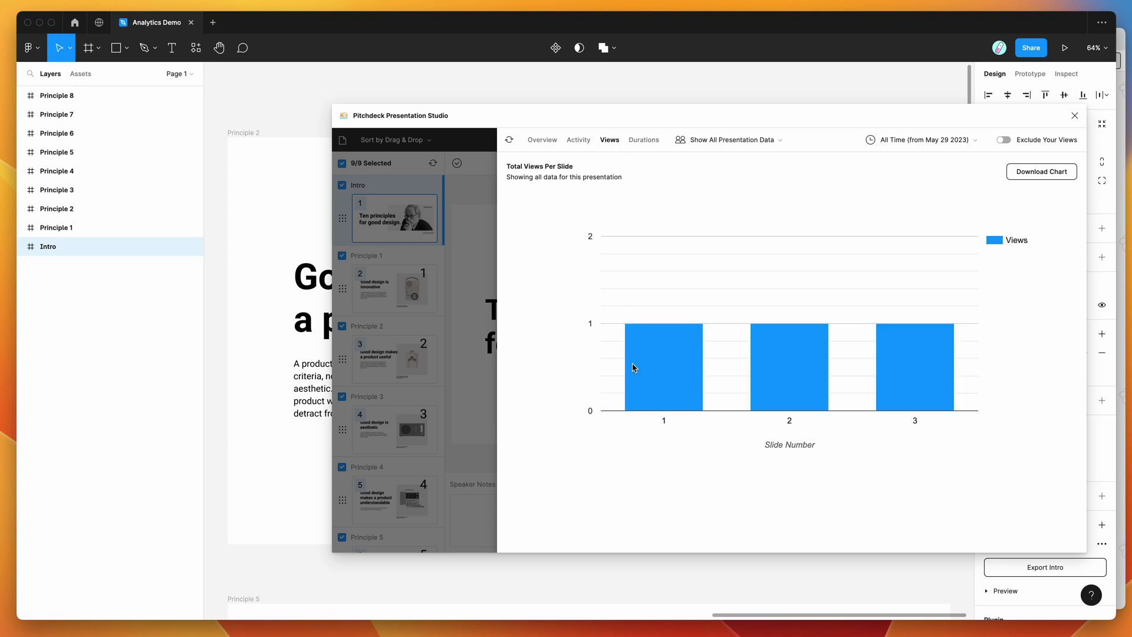
mouse_move(654, 372)
click(541, 142)
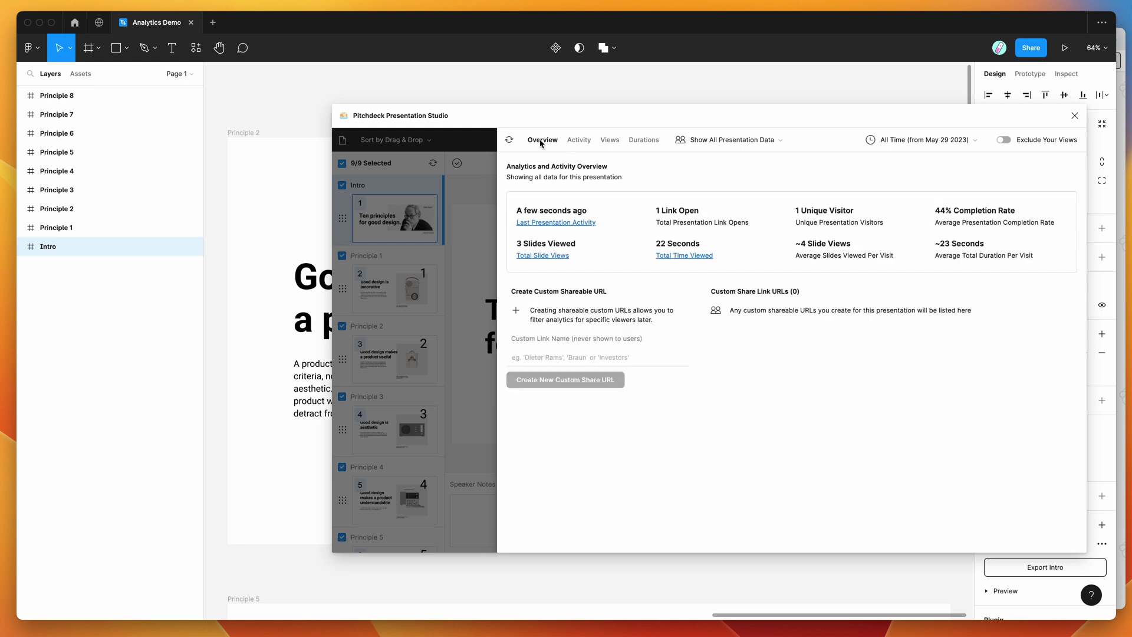
Leave analytics and open Manage Custom URLs from the Share panel, focusing the link name field.
click(616, 358)
click(746, 167)
click(509, 140)
click(1056, 142)
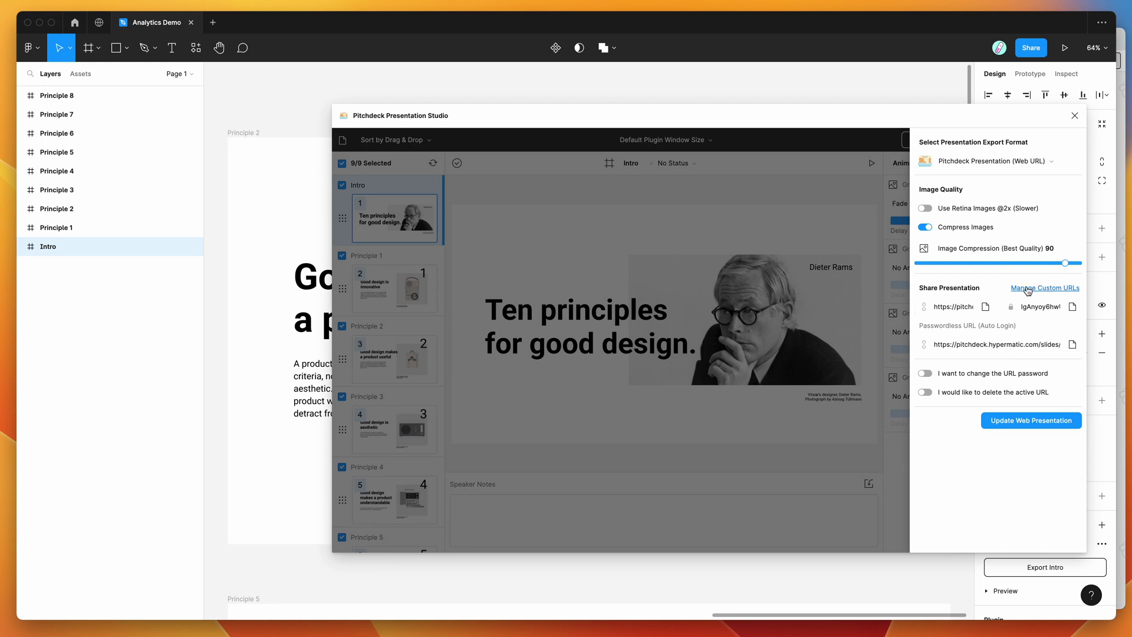
click(1051, 289)
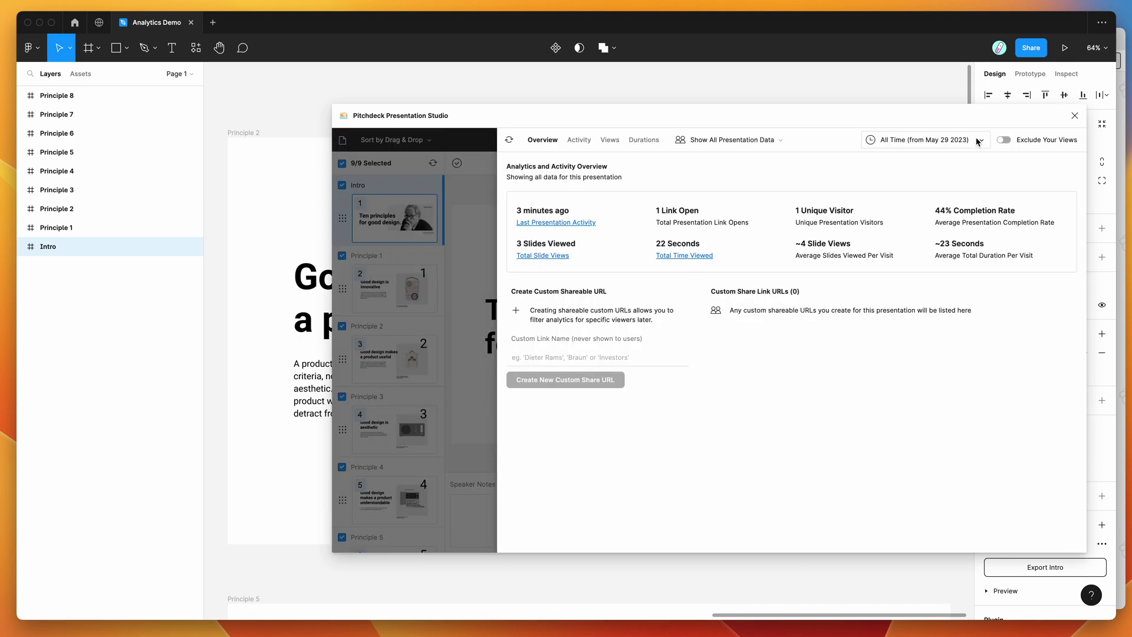
click(641, 356)
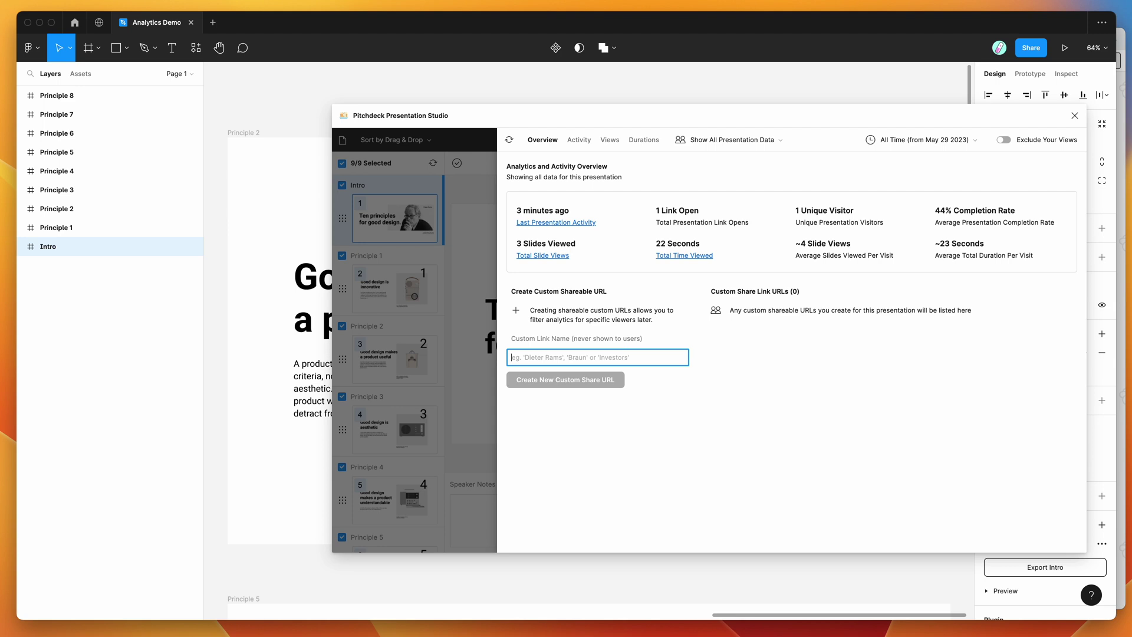
Create a new custom share URL named after the viewer.
text(Adam)
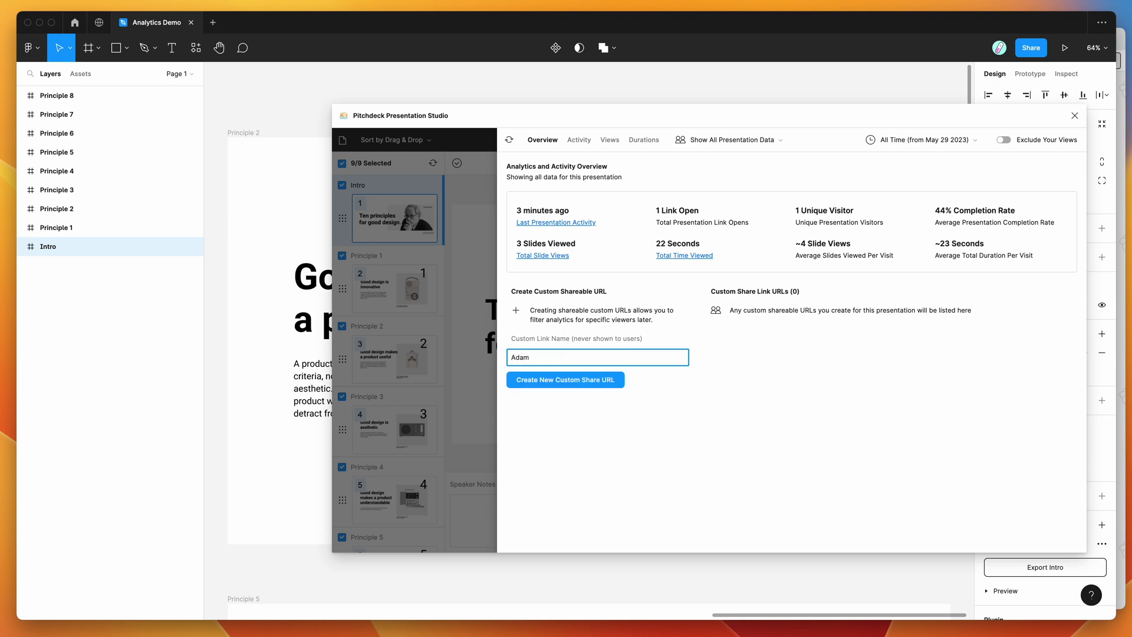
click(588, 346)
click(576, 383)
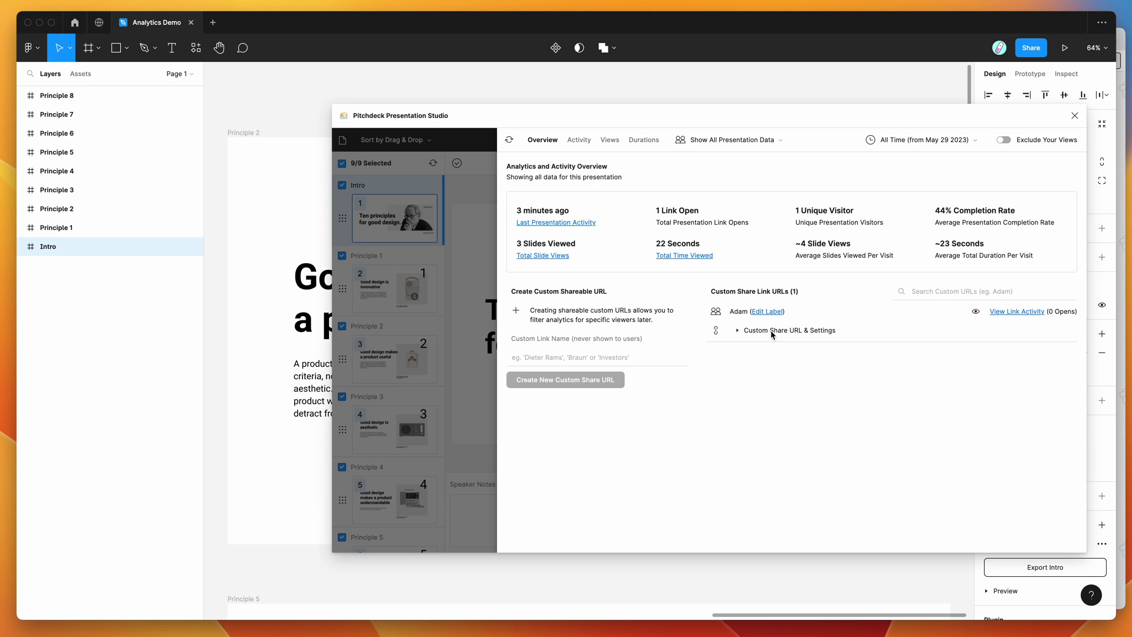
Expand the link's URL & Settings and copy its passwordless URL for the browser.
click(773, 332)
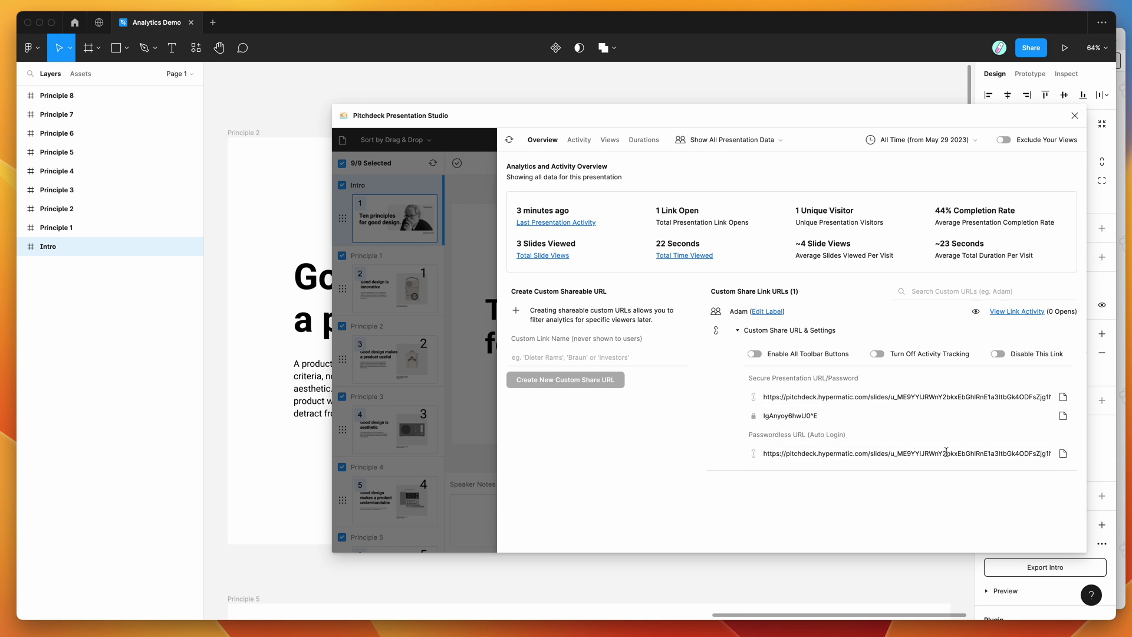
click(1063, 453)
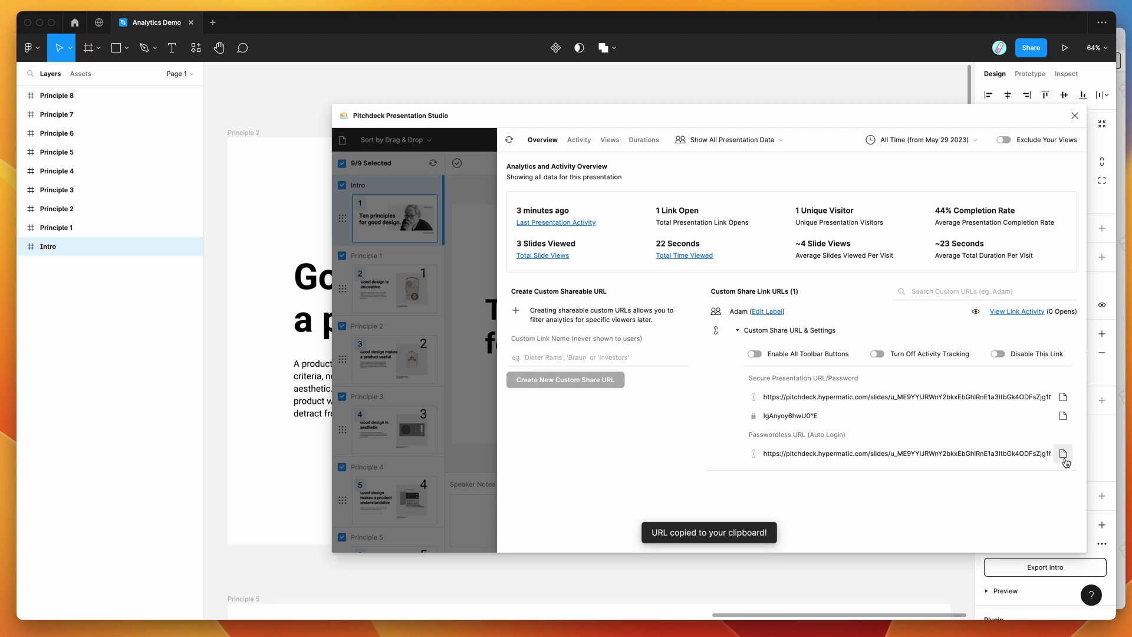
click(1106, 454)
click(625, 56)
Load the custom link in the browser and view the Principle 1, 3 and 2 slides.
key(super+v)
key(Return)
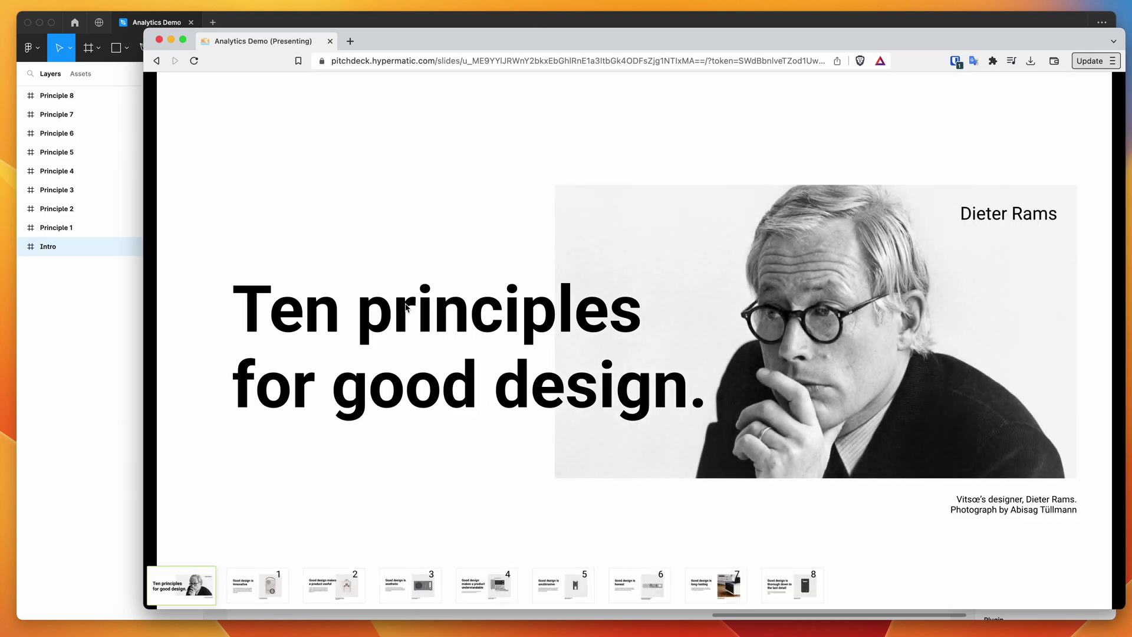
click(258, 584)
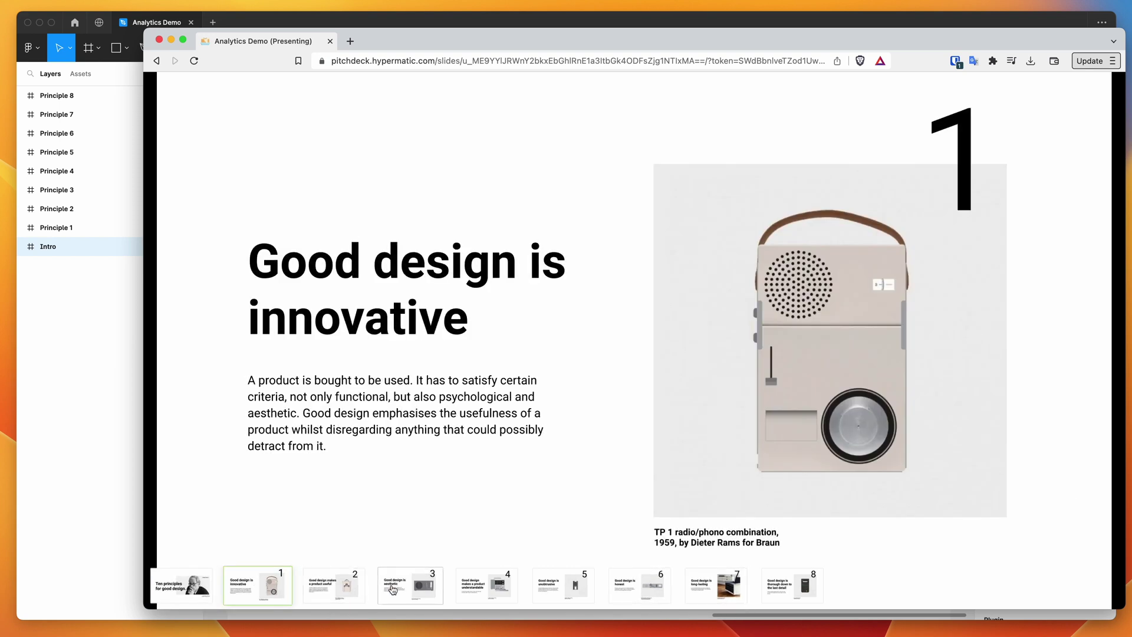
click(393, 590)
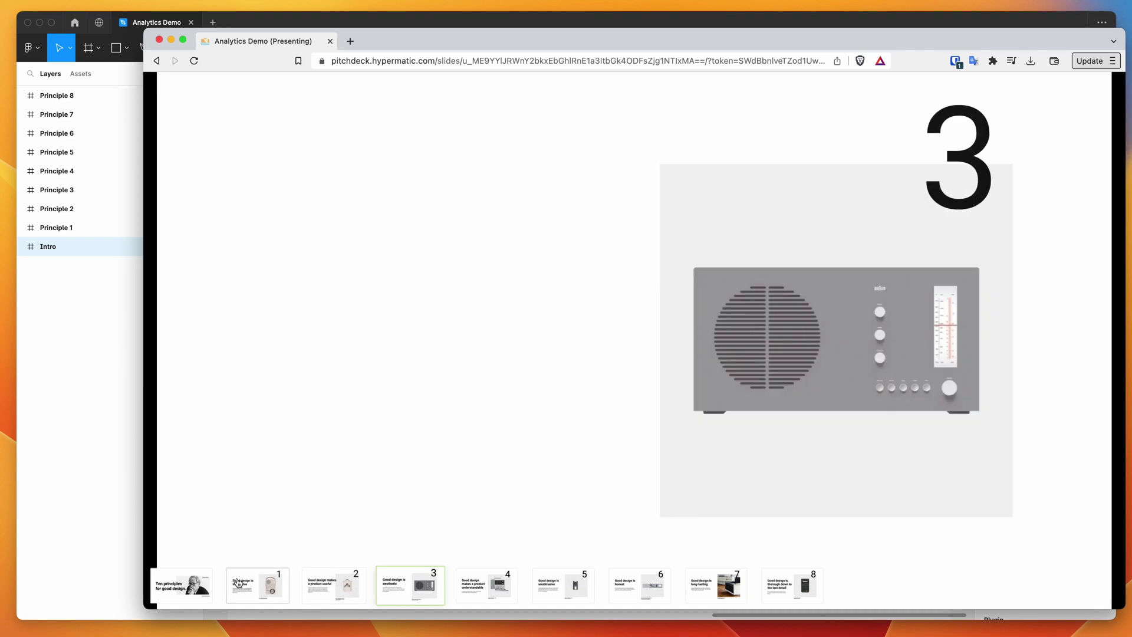
click(317, 585)
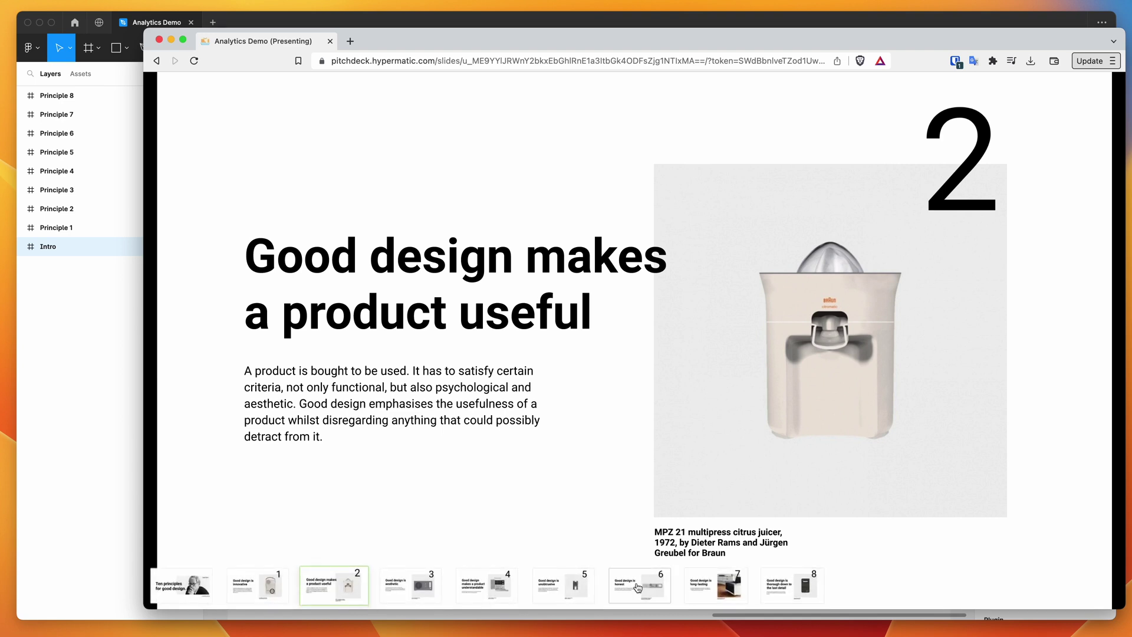
click(88, 454)
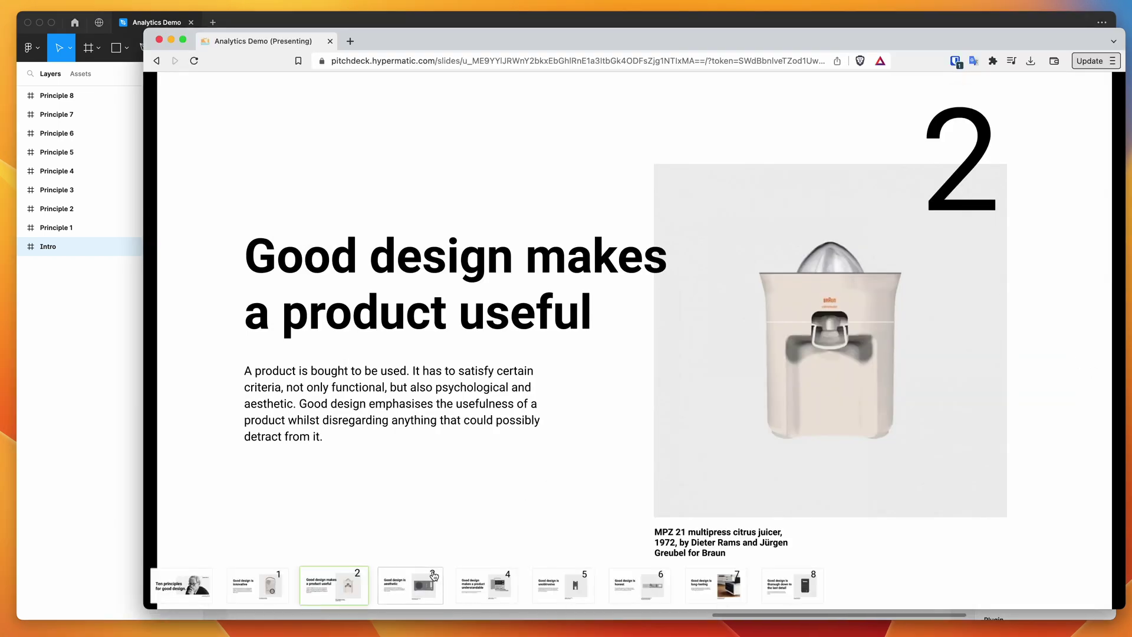
View the Principle 3, 5 and 4 slides, then return to Figma.
click(433, 575)
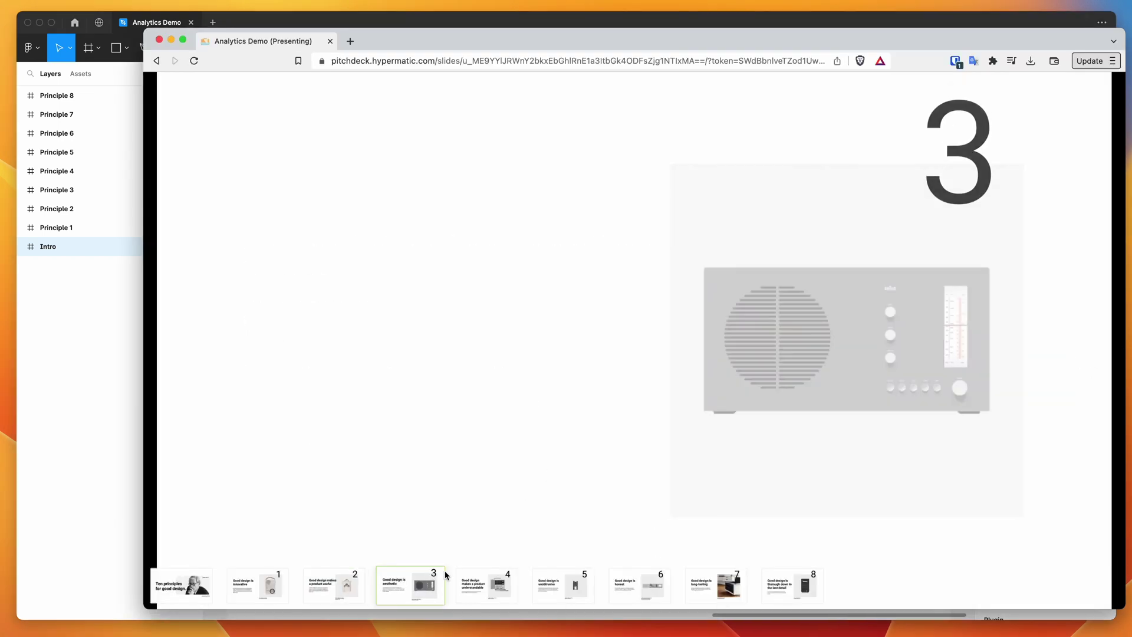
click(574, 588)
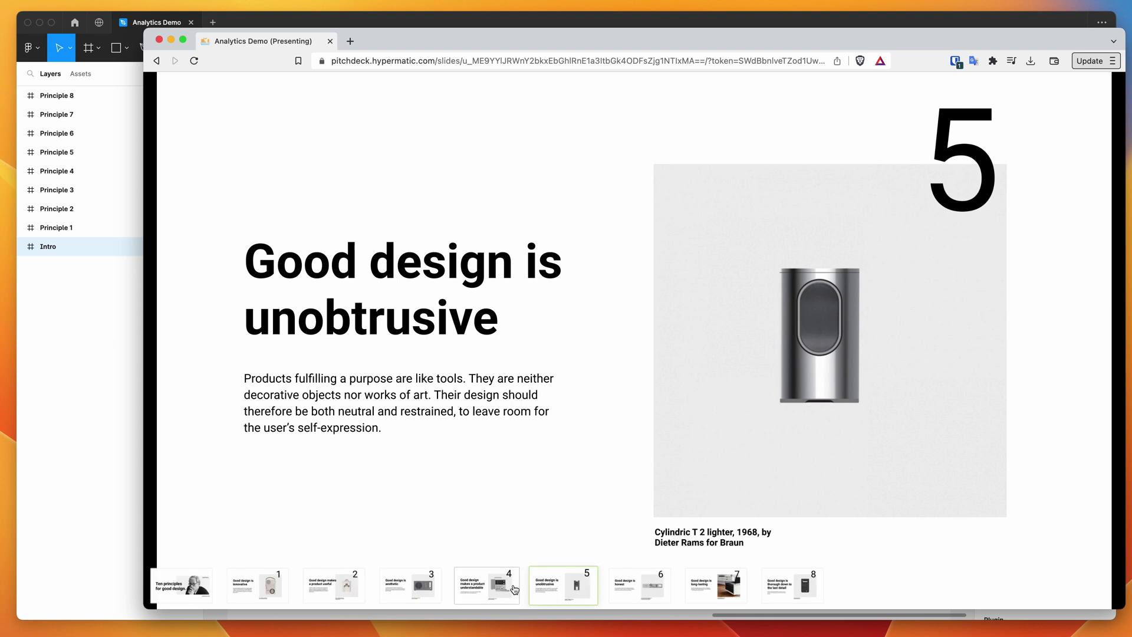
click(512, 589)
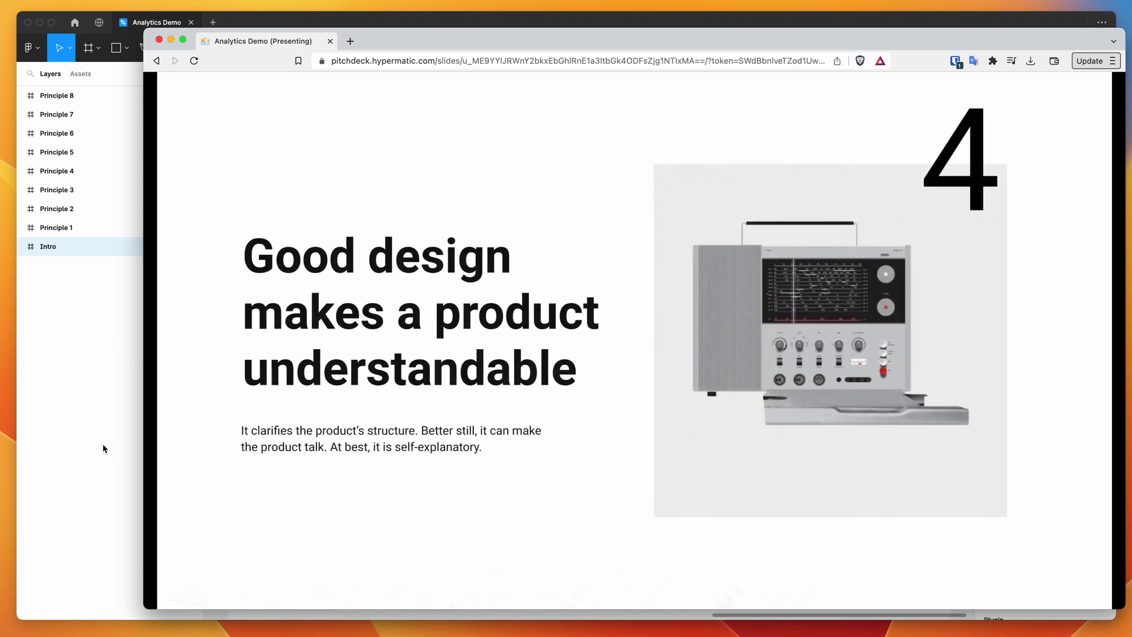
key(super+Tab)
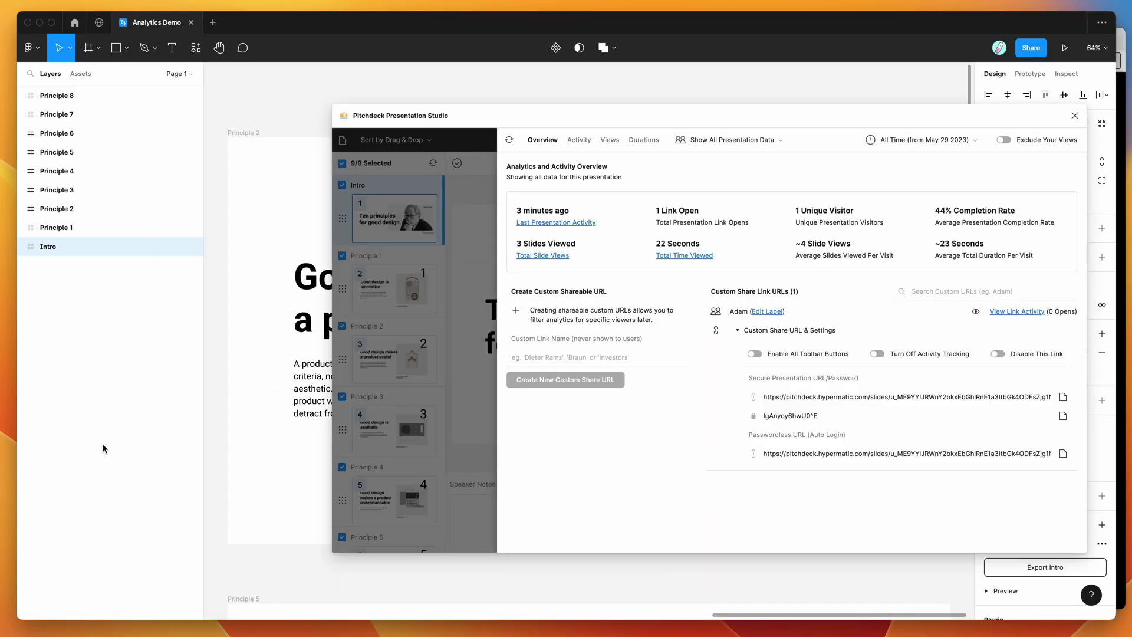
Disable the custom share link, then switch to the browser to test it.
click(1014, 355)
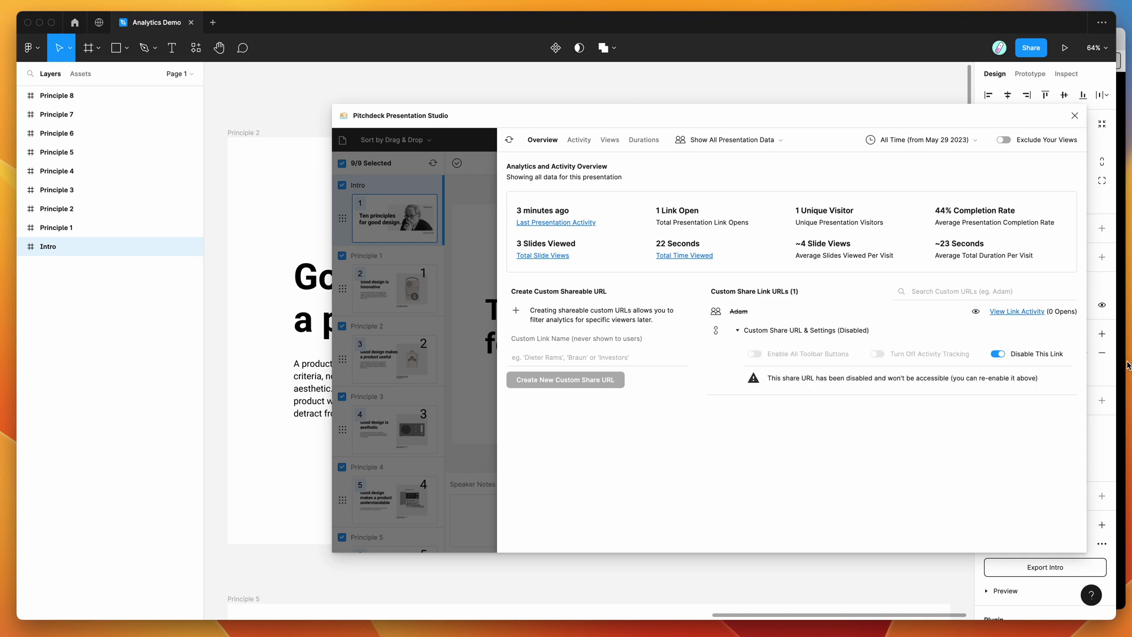
key(super+Tab)
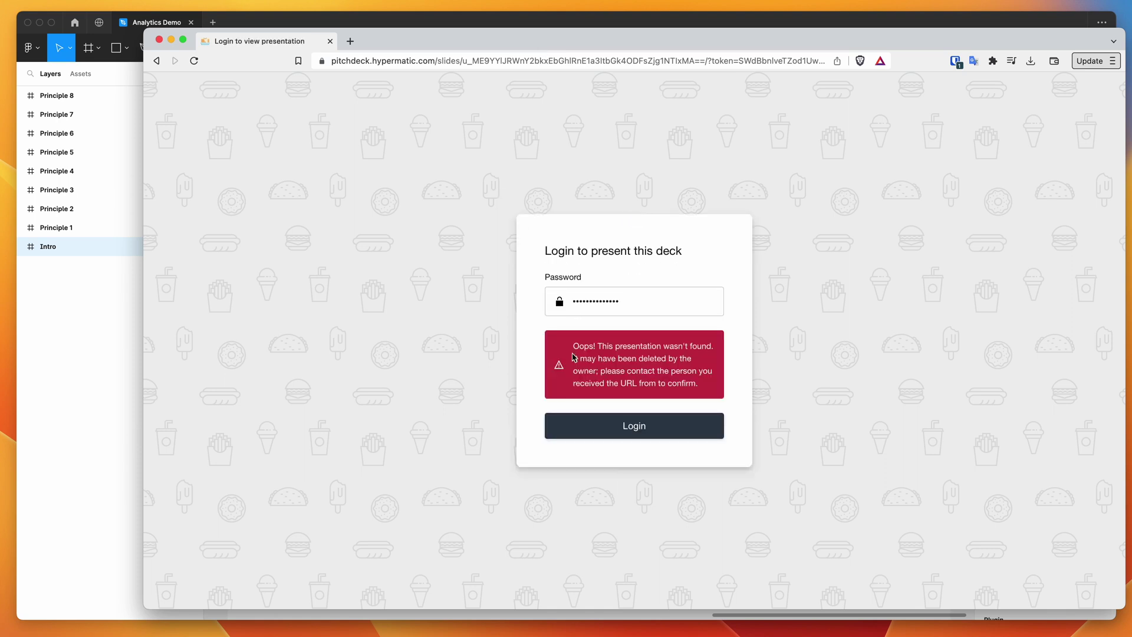
Highlight the presentation-not-found error in the browser, then return to the Figma plugin dialog.
drag(573, 350, 699, 383)
click(708, 381)
triple_click(681, 370)
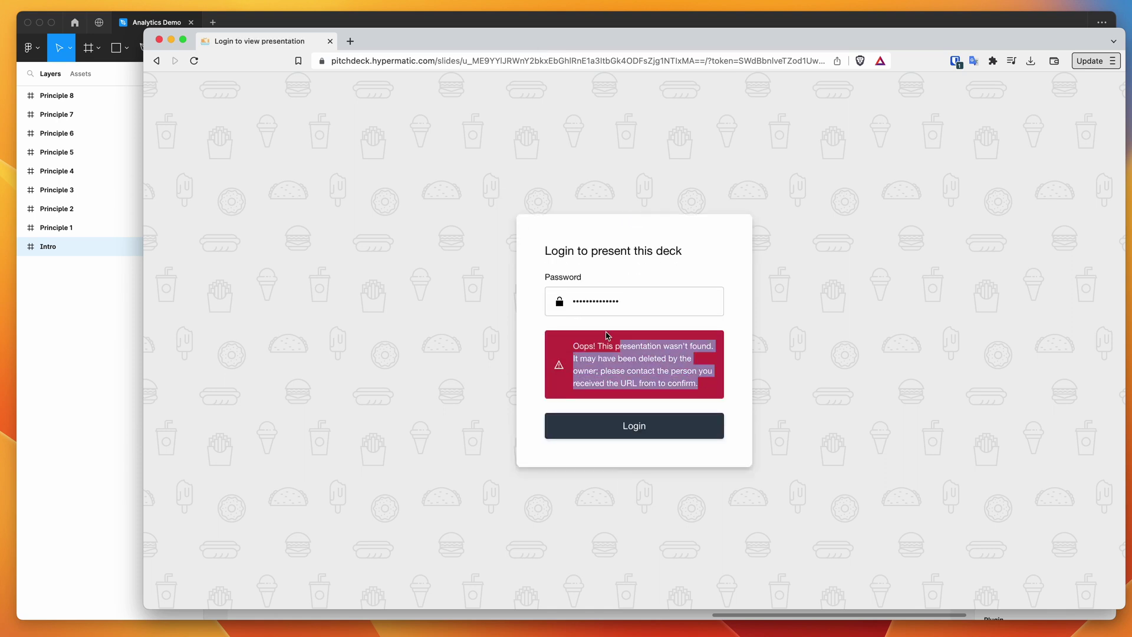
click(574, 353)
mouse_move(573, 349)
mouse_down()
mouse_move(708, 392)
mouse_move(575, 346)
mouse_up()
click(708, 393)
click(575, 347)
click(139, 350)
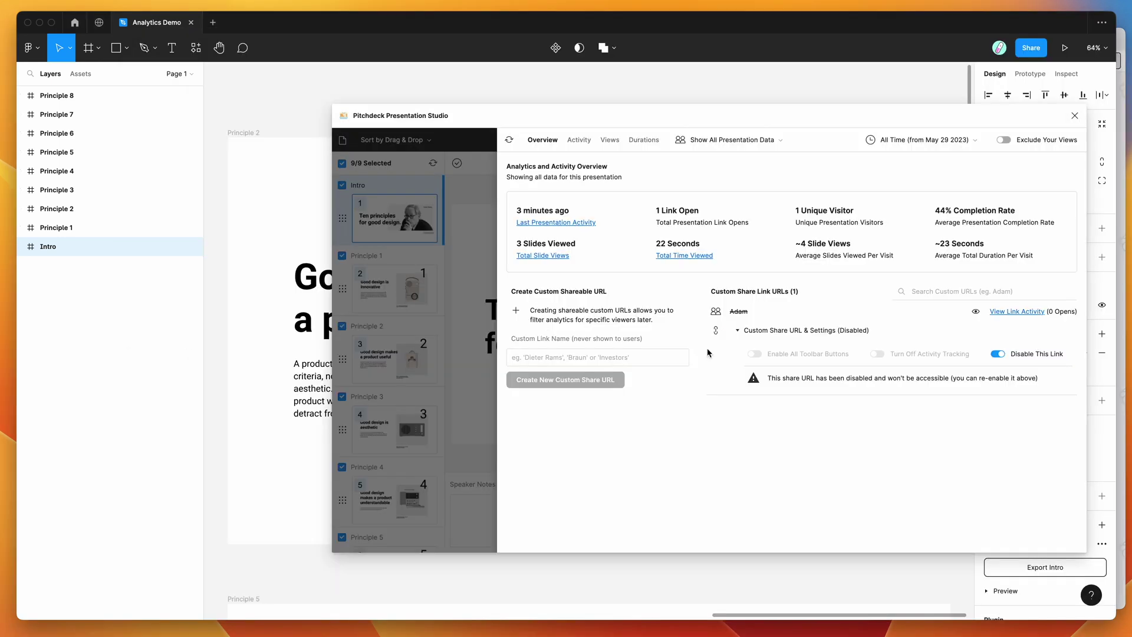
Re-enable the custom share link in its settings and reload the deck page in the browser.
click(780, 332)
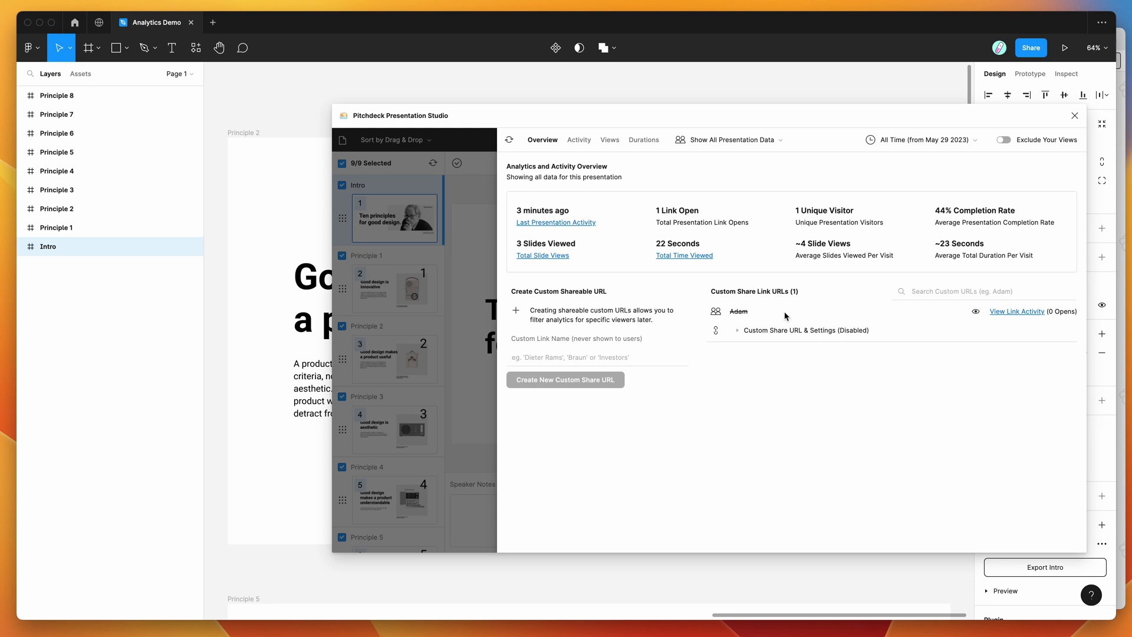
click(799, 334)
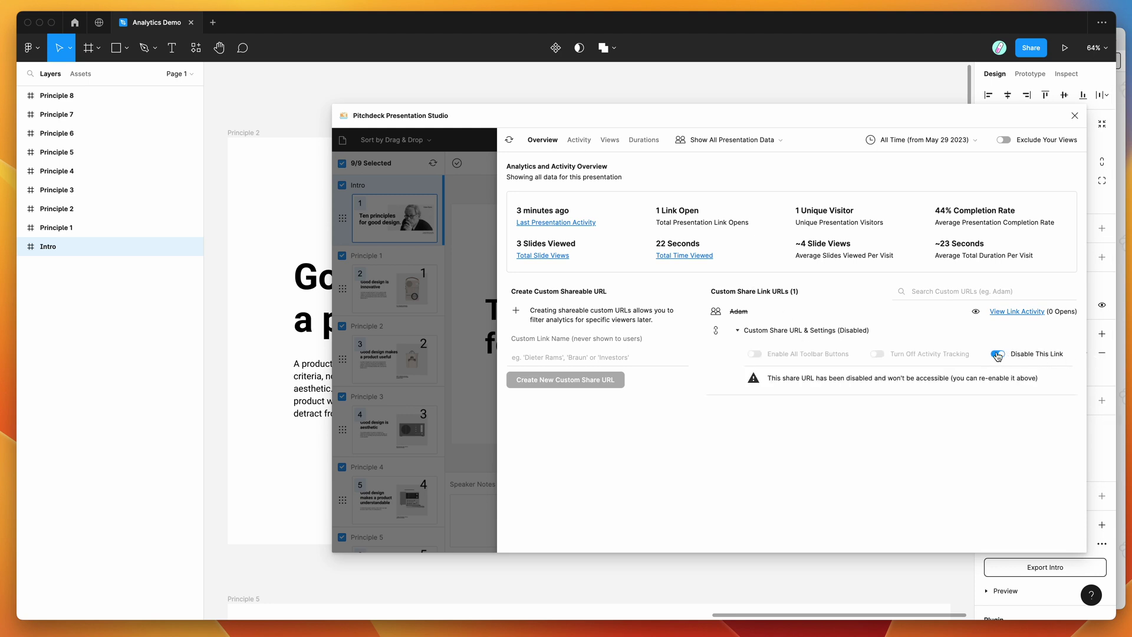
click(821, 334)
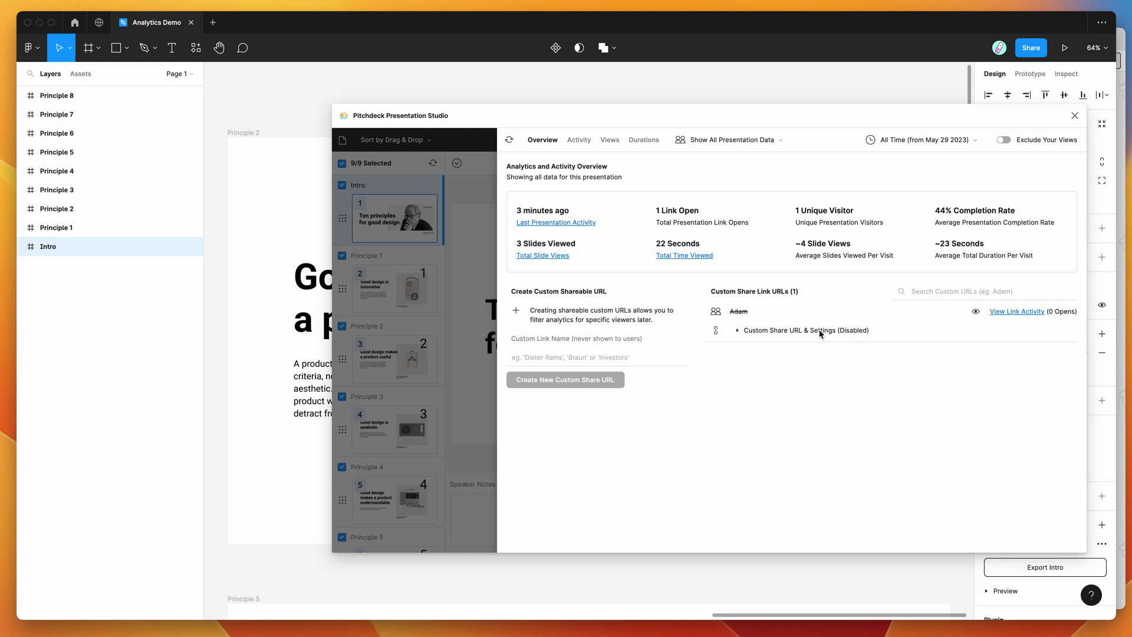
click(758, 330)
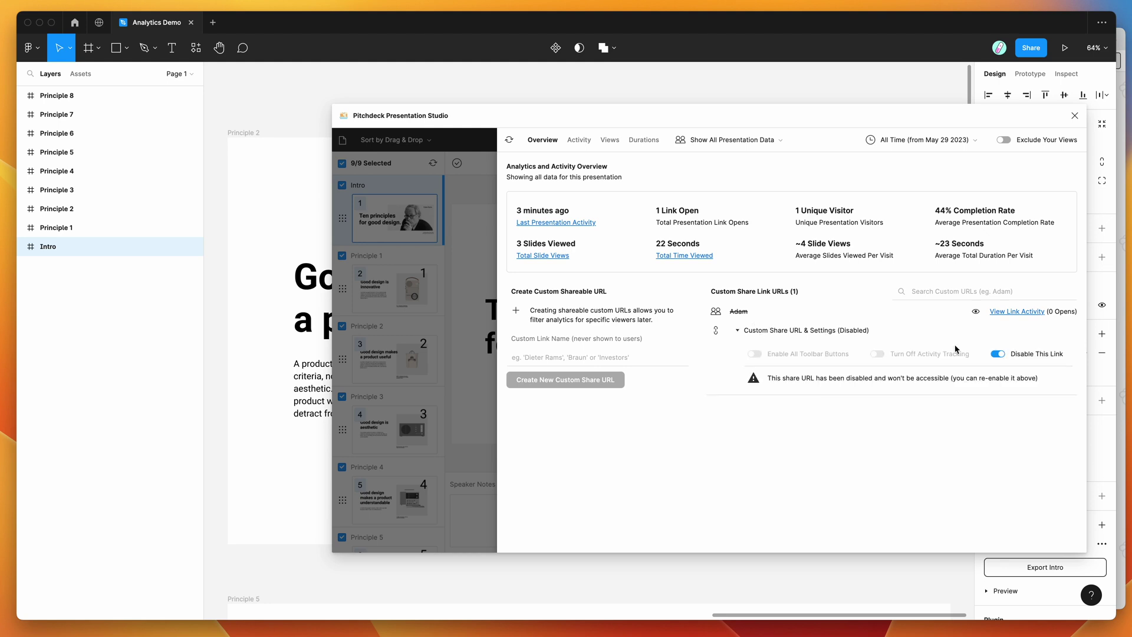
click(1000, 356)
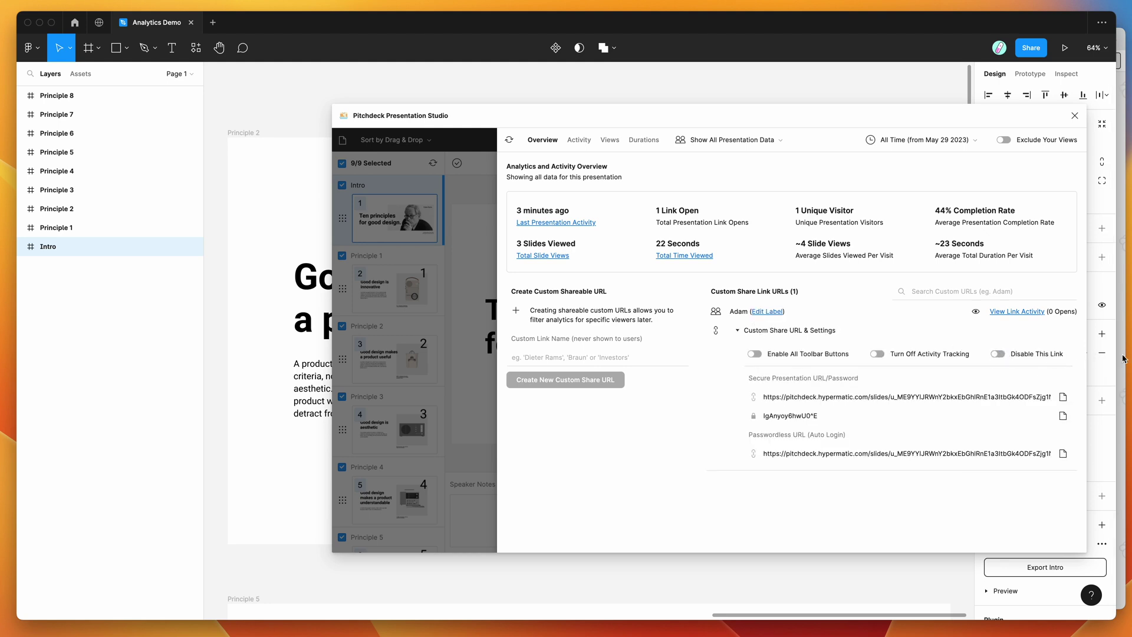
key(super+Tab)
key(super+r)
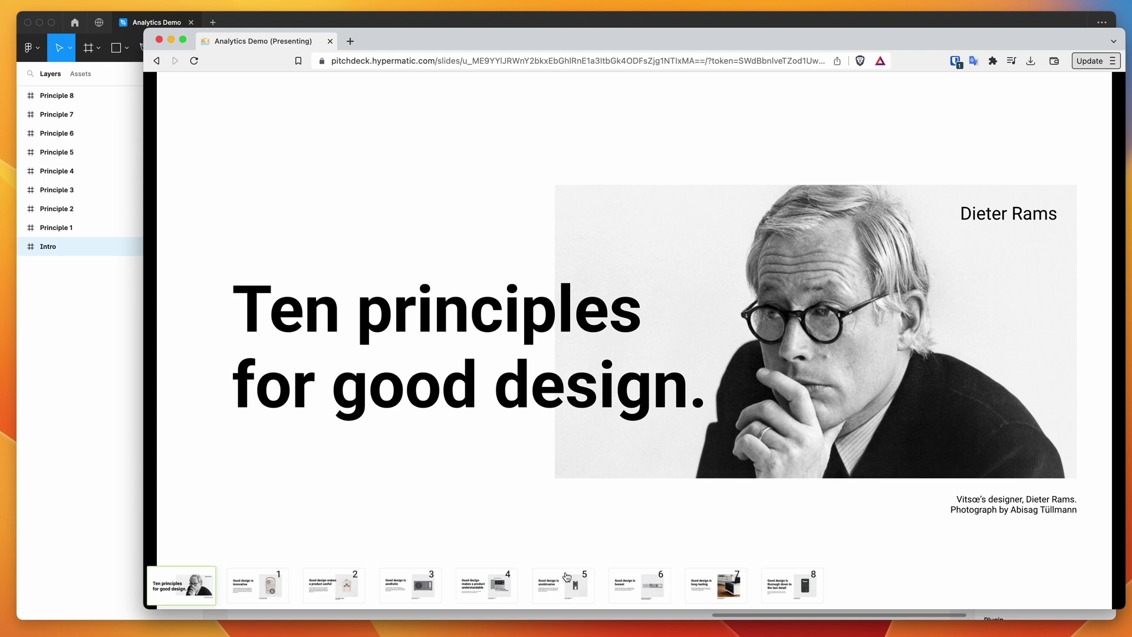
View slides 5 and 6 of the deck, then close the presenting tab and return to Figma.
click(574, 588)
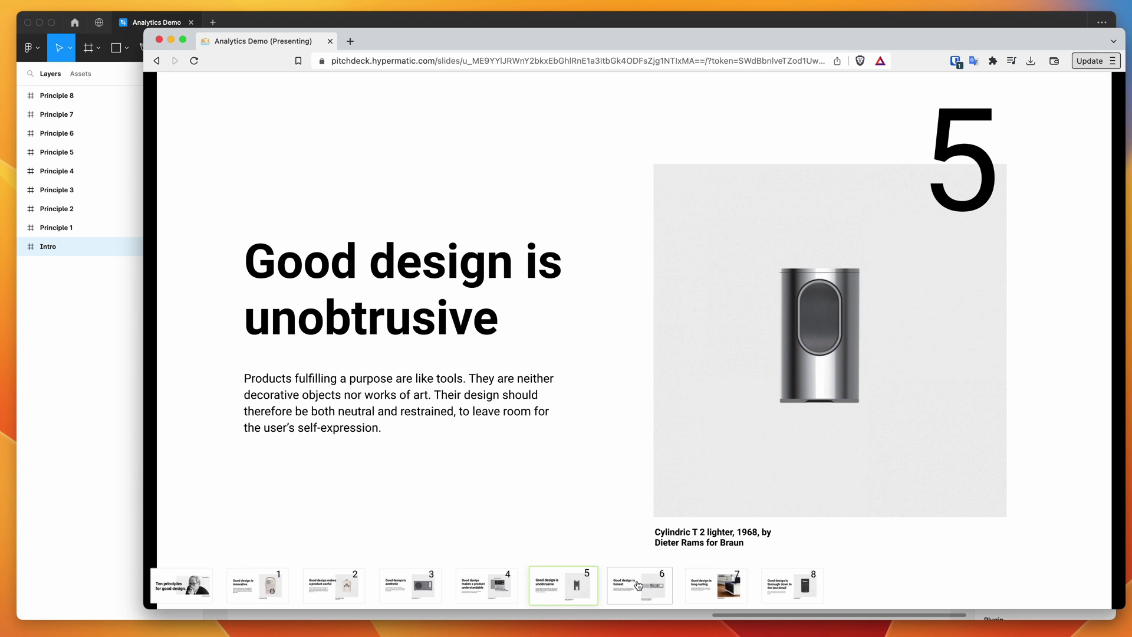
click(637, 586)
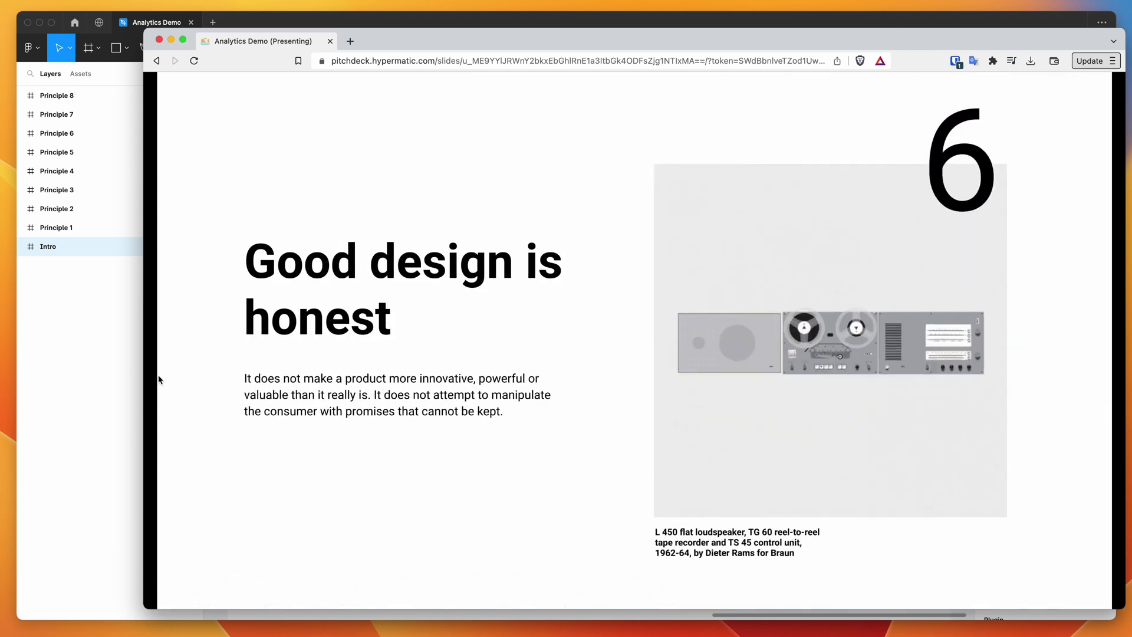
click(112, 412)
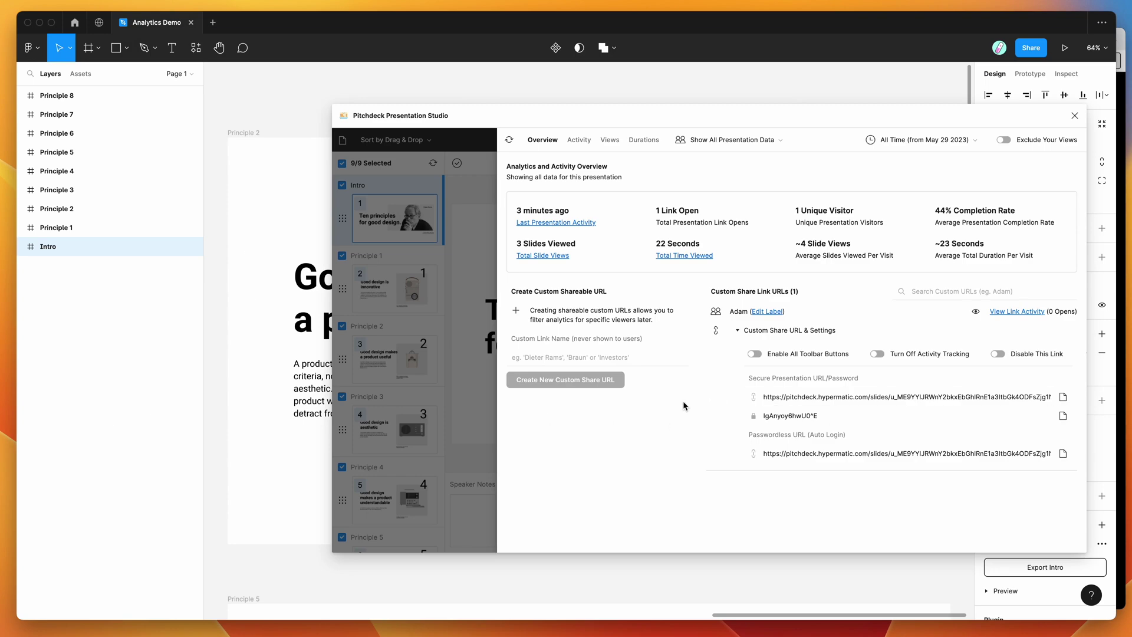
click(1122, 262)
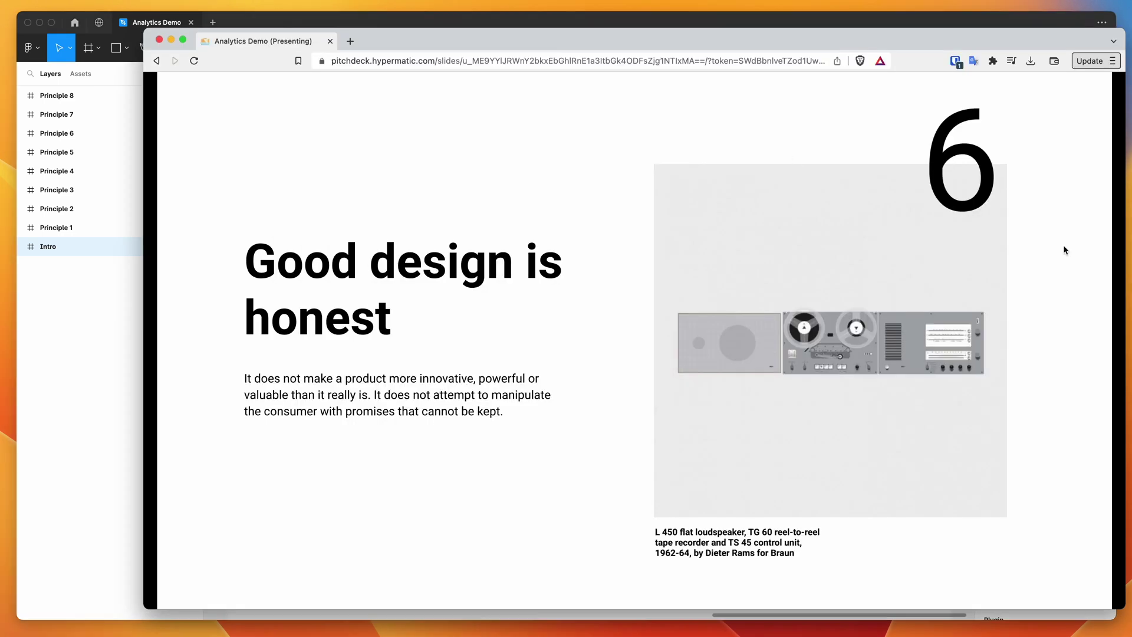
click(348, 42)
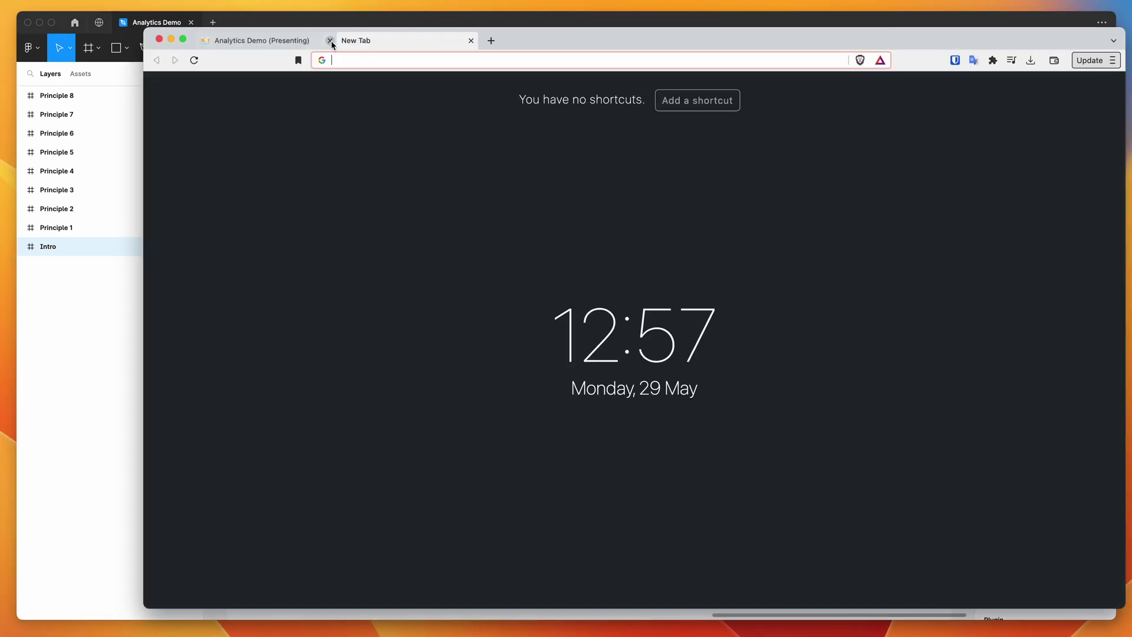
click(368, 24)
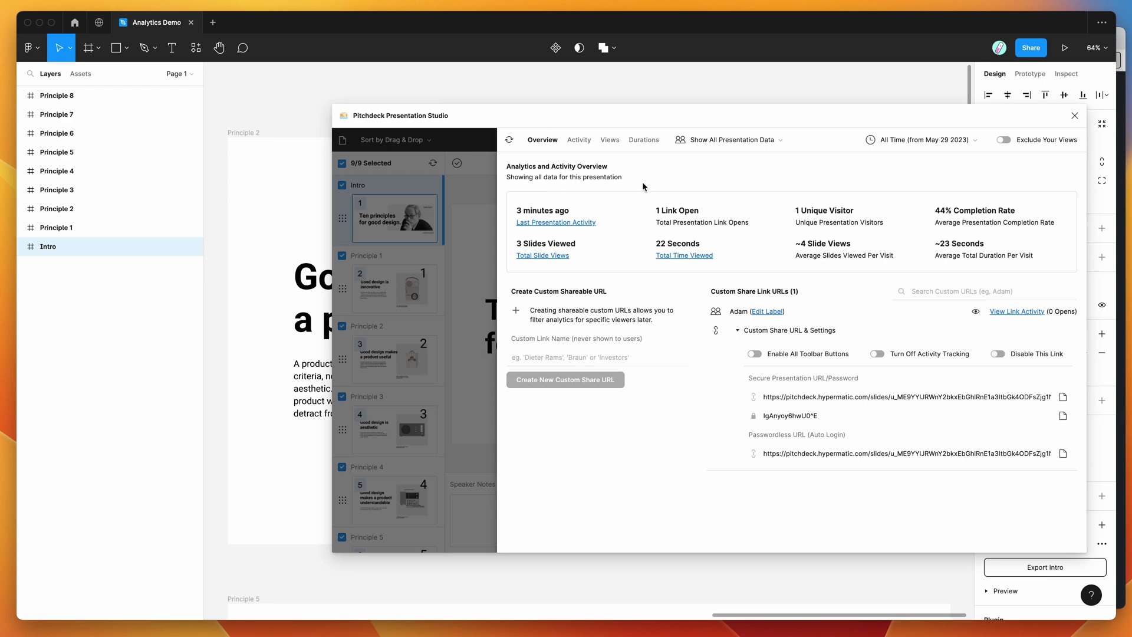
Refresh the analytics and point out 3 link opens, 48% completion and 1 minute 10 seconds.
click(509, 143)
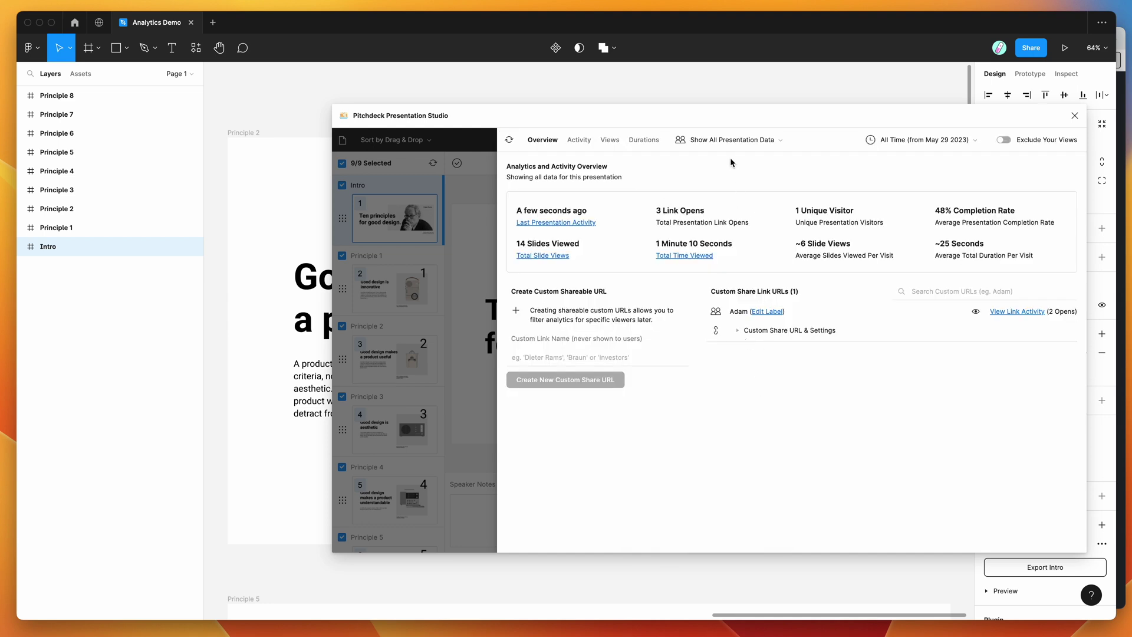
drag(658, 210, 860, 213)
click(730, 213)
click(830, 211)
drag(936, 211, 981, 212)
click(917, 214)
drag(656, 247, 735, 246)
click(695, 244)
click(755, 143)
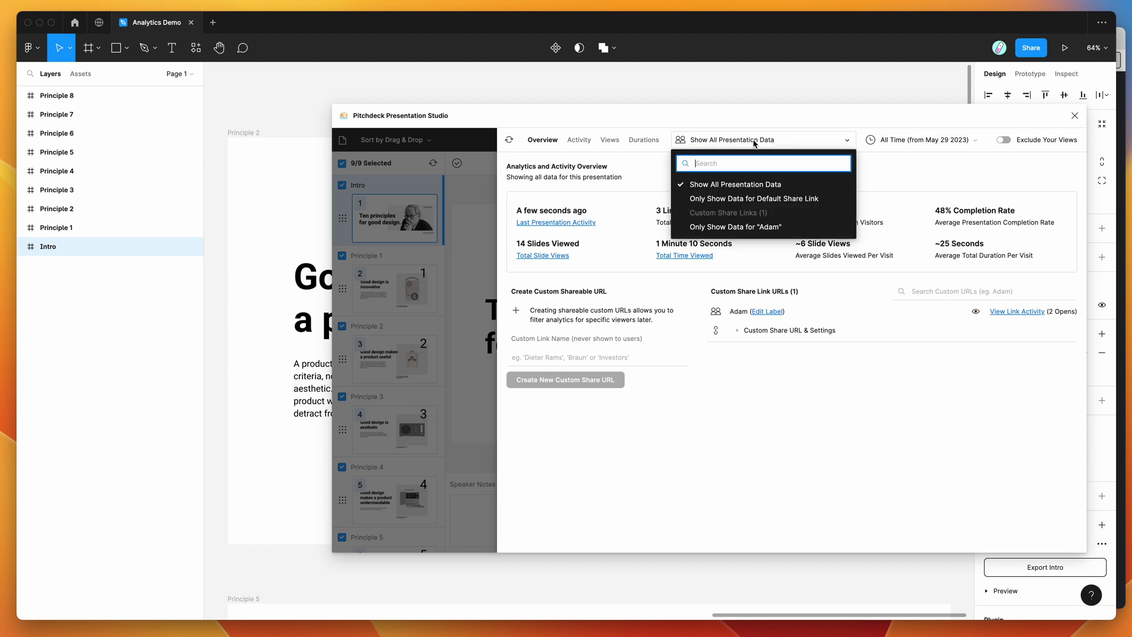
Filter the analytics to the custom share link and open its Activity log.
click(741, 230)
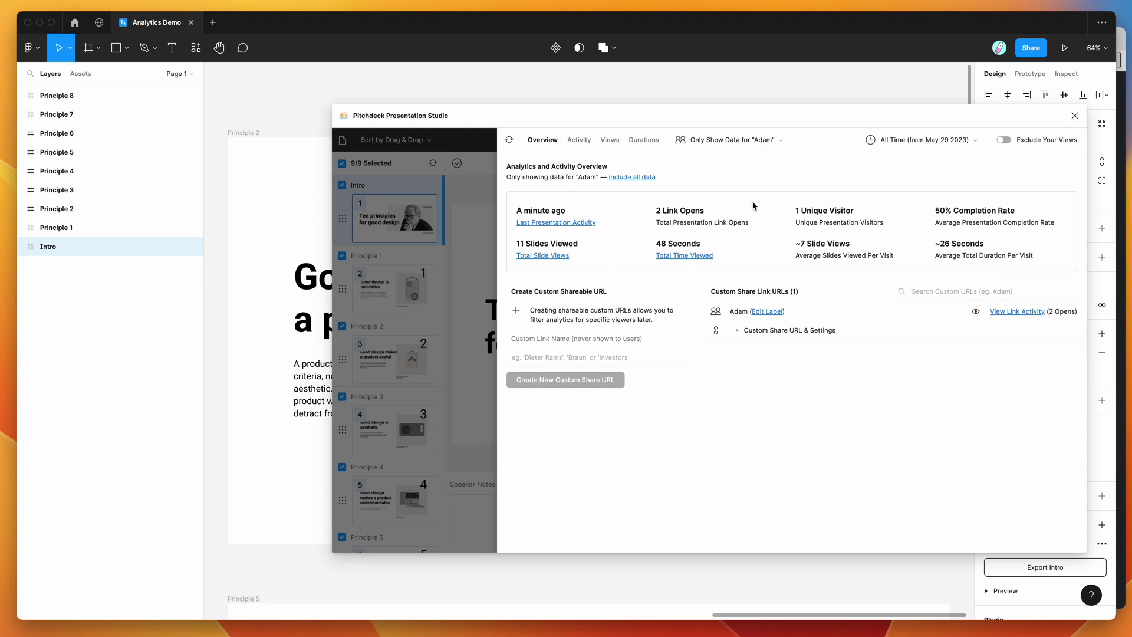
click(747, 141)
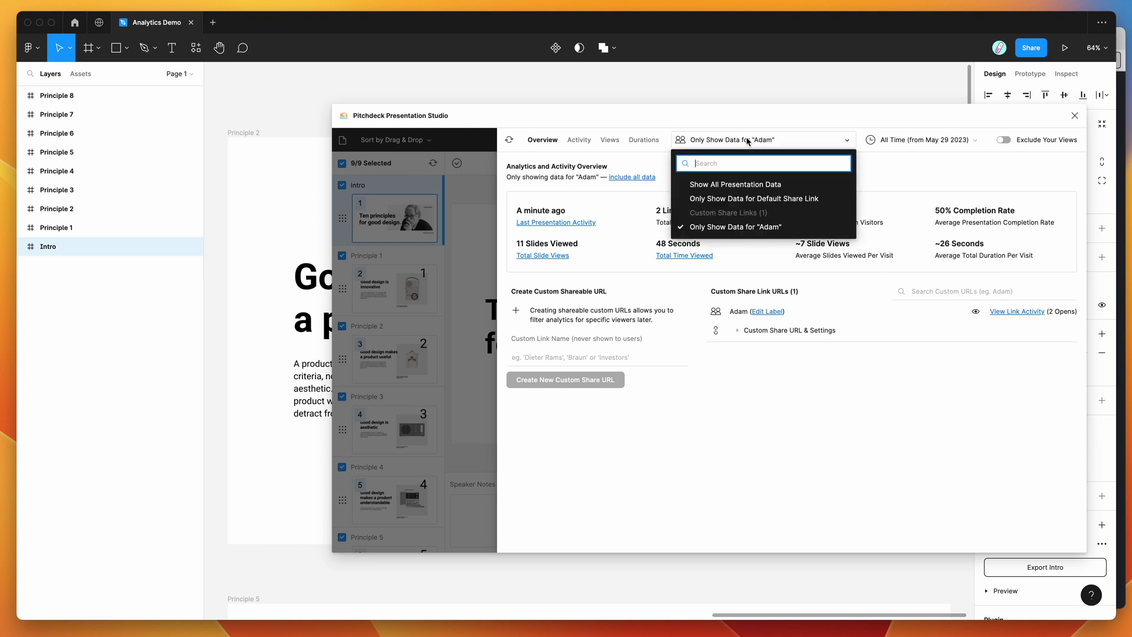
click(745, 185)
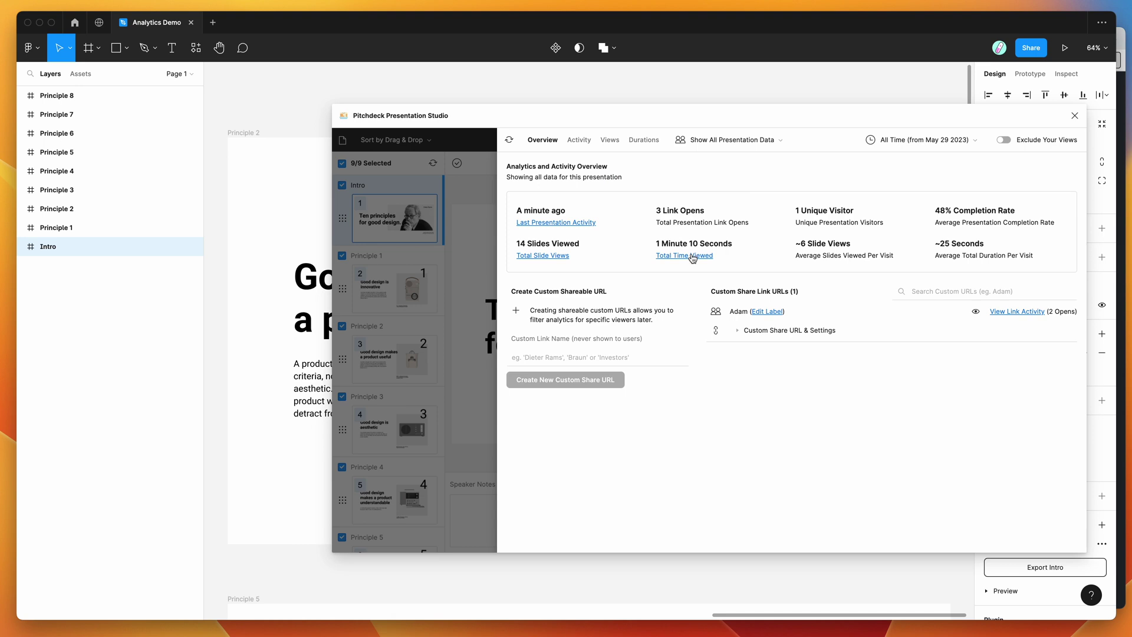
click(719, 142)
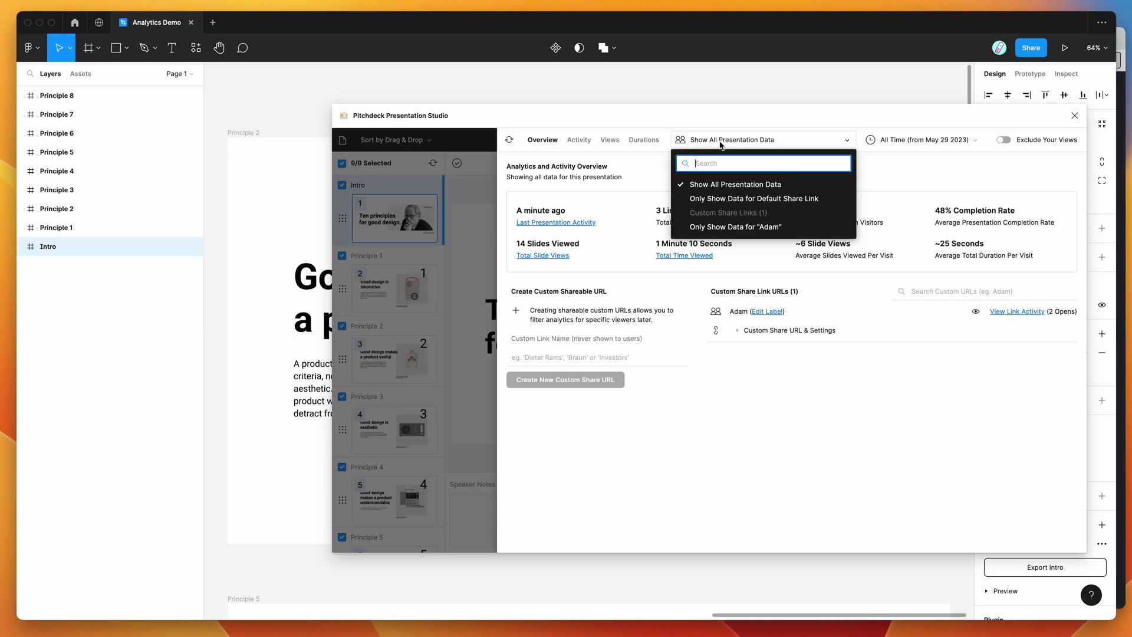
click(730, 226)
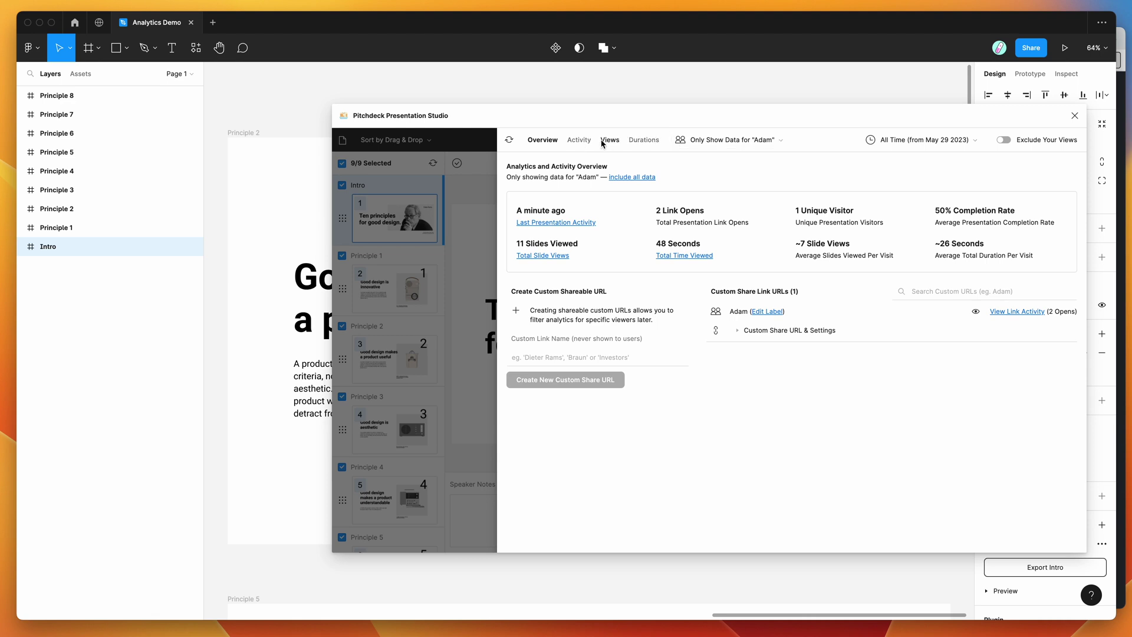
click(580, 142)
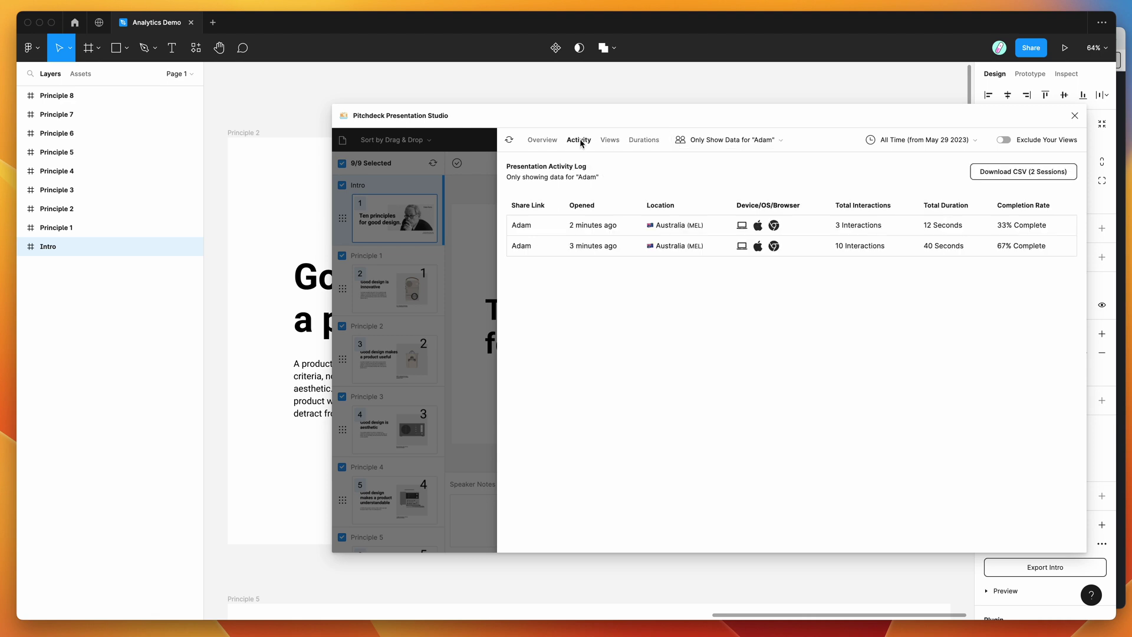
click(749, 143)
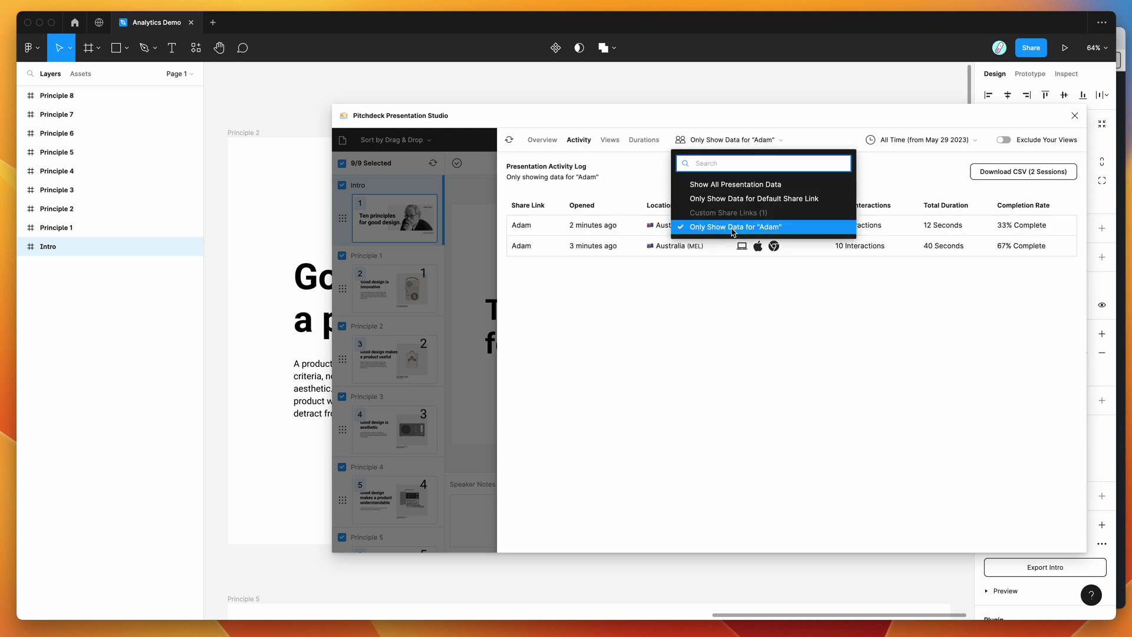
click(622, 192)
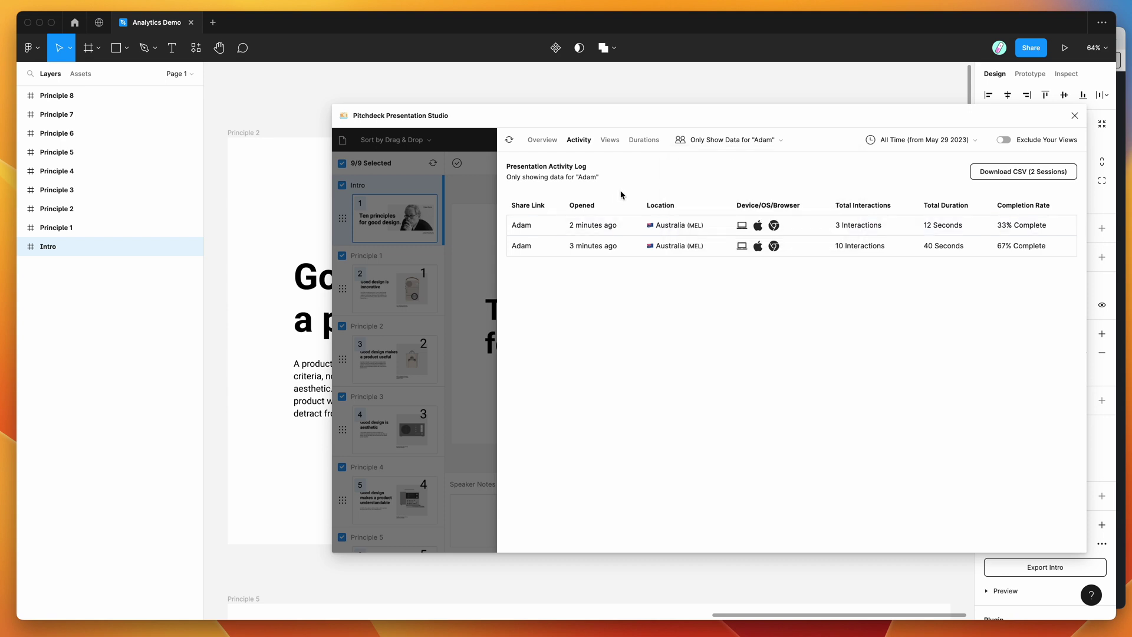
click(724, 142)
click(729, 186)
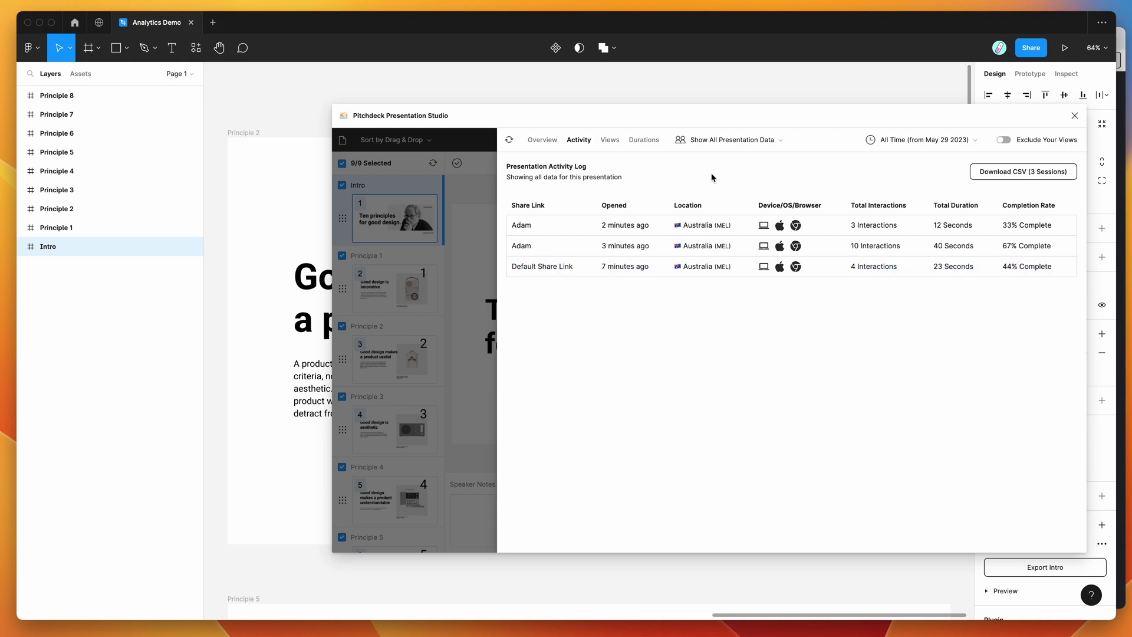
click(722, 143)
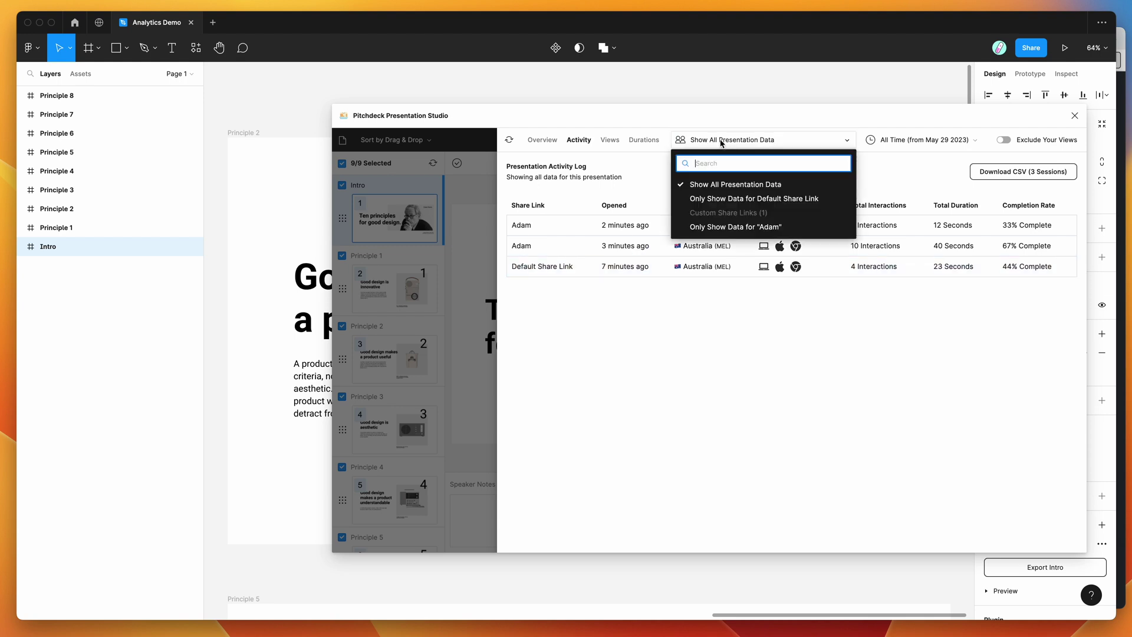
click(709, 201)
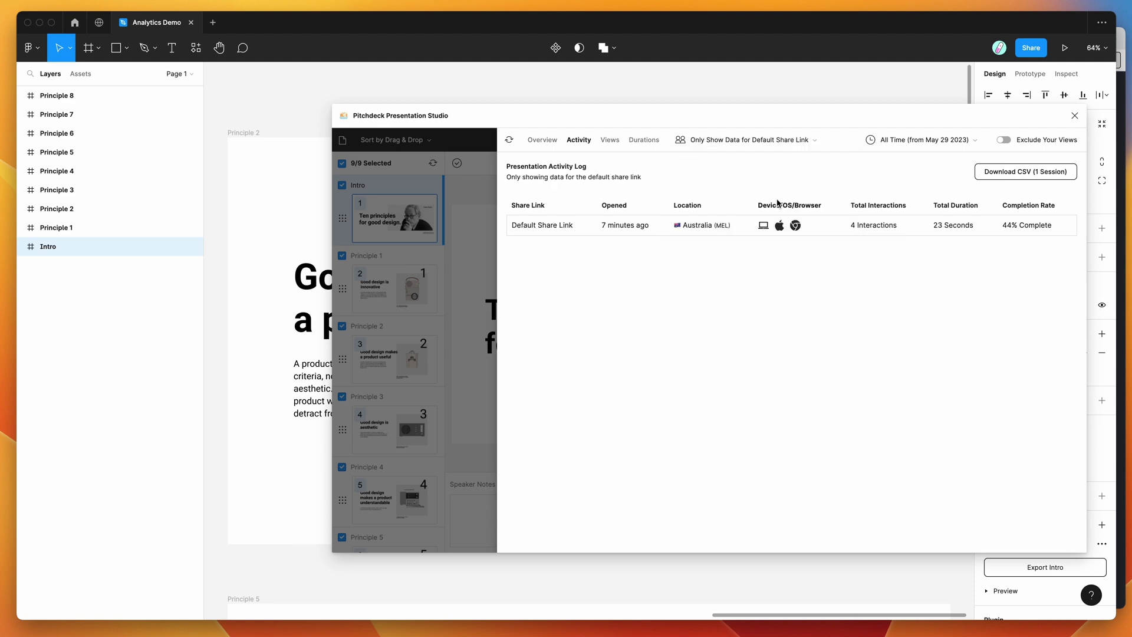
click(763, 141)
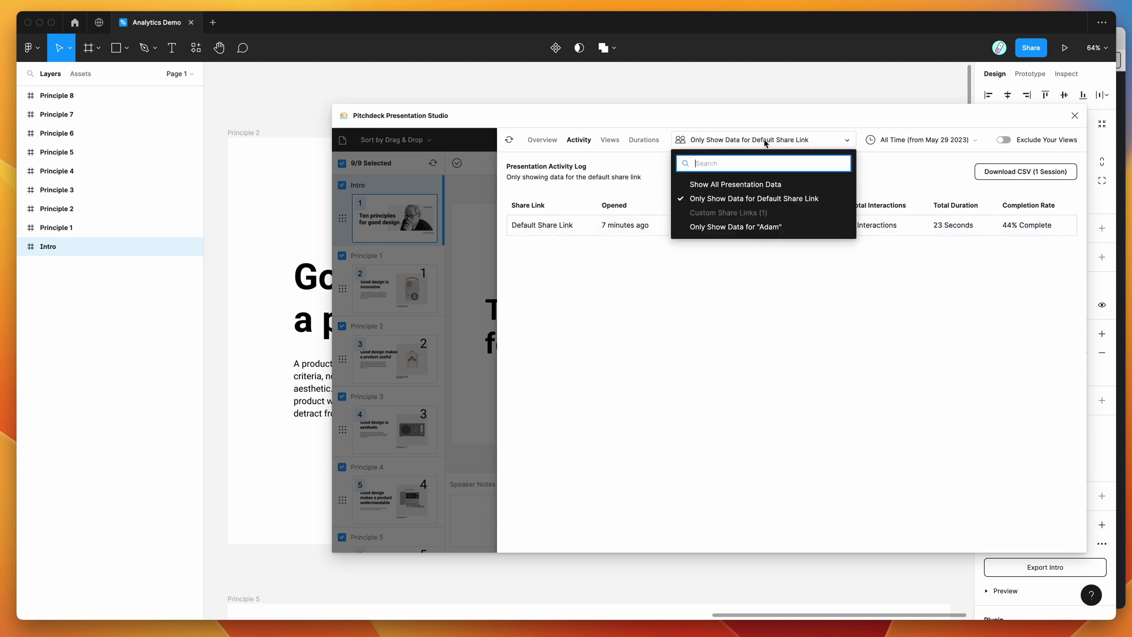
click(748, 229)
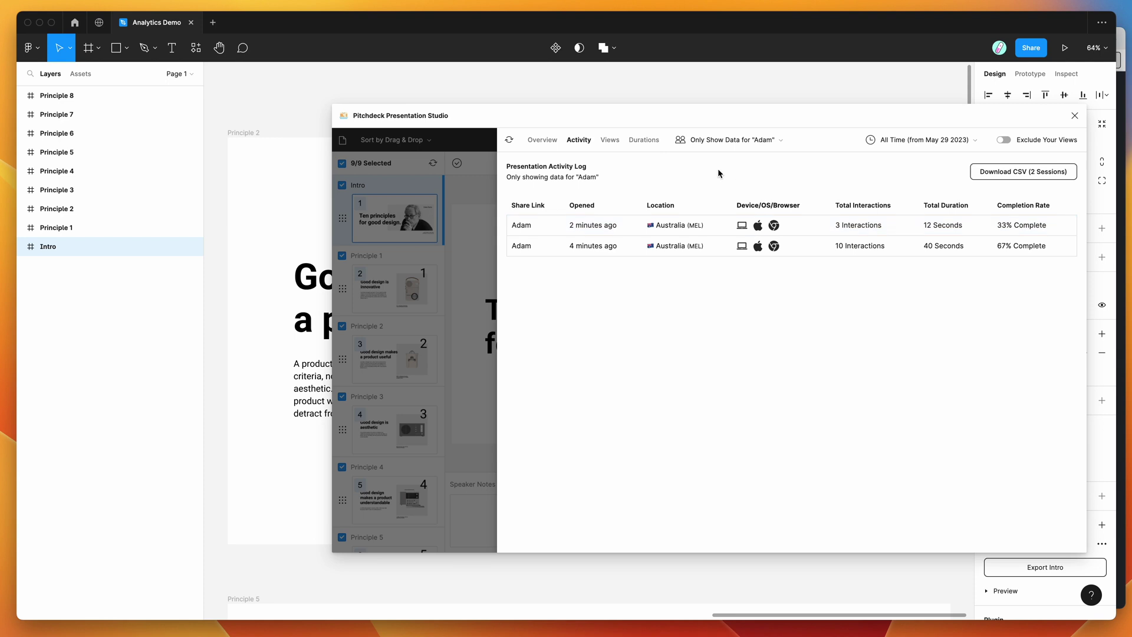
click(688, 249)
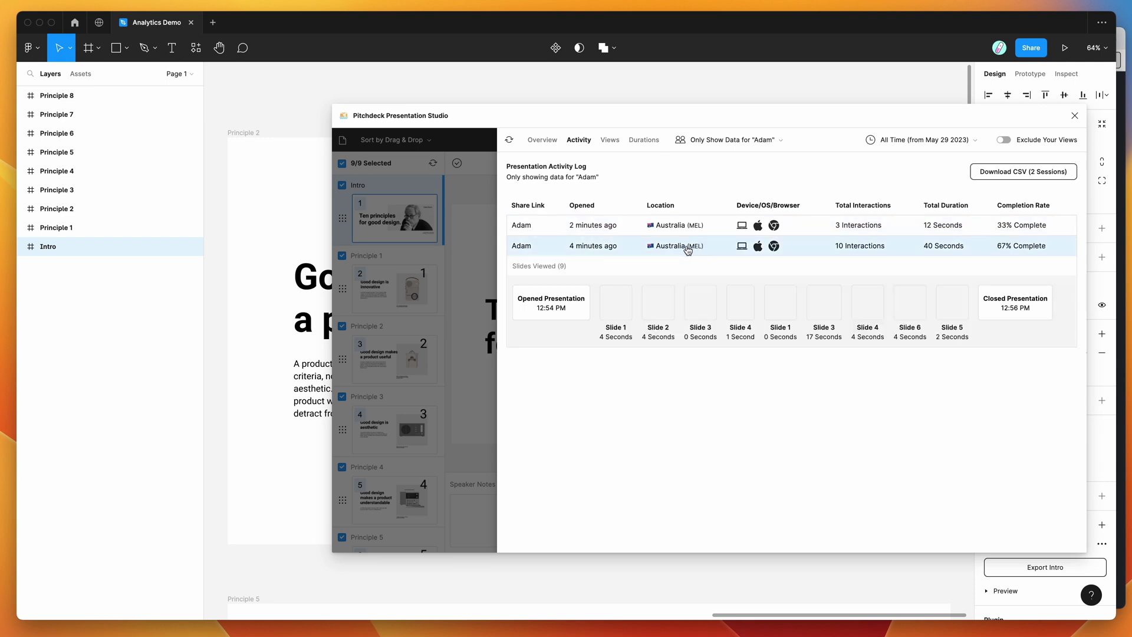
scroll(688, 313, right, 10)
scroll(688, 313, left, 10)
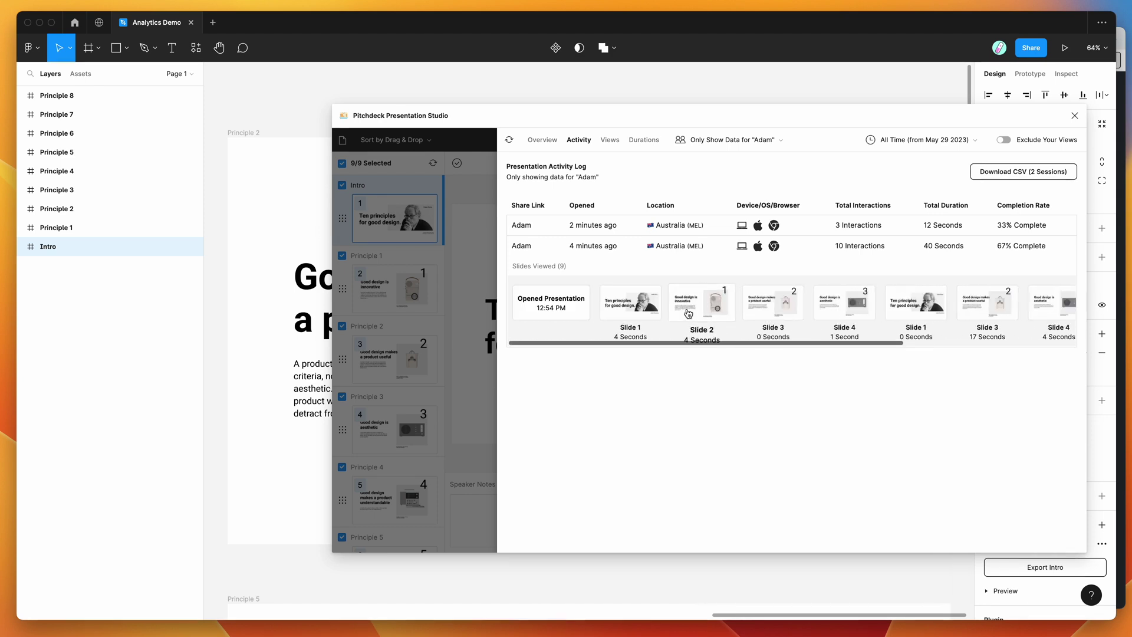
drag(536, 307, 544, 306)
click(569, 308)
scroll(570, 309, right, 3)
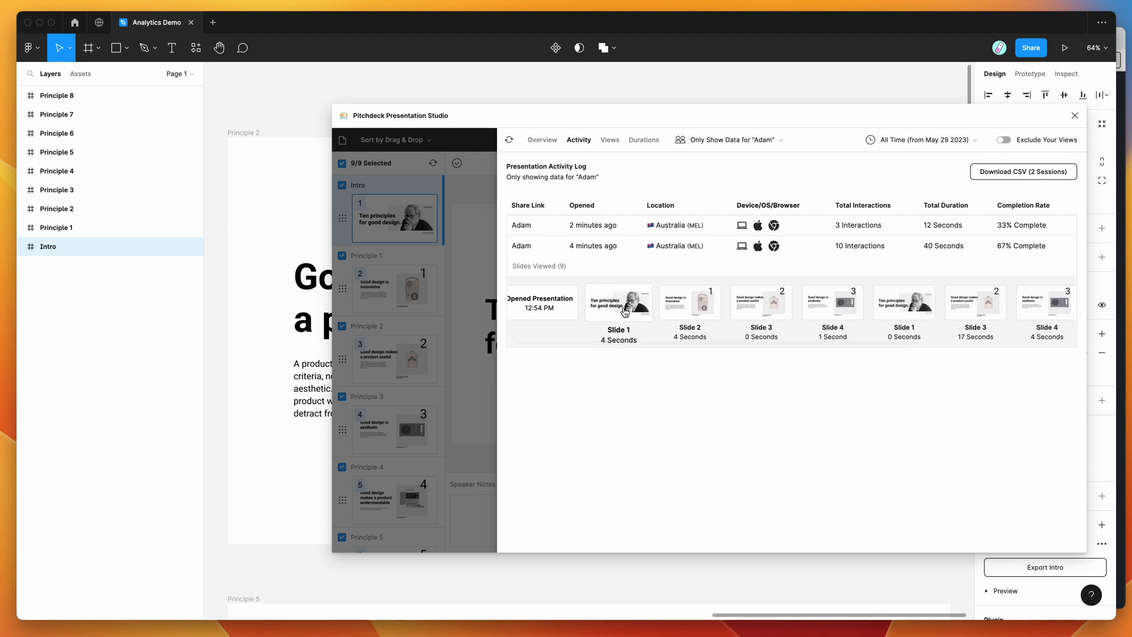
scroll(695, 311, right, 5)
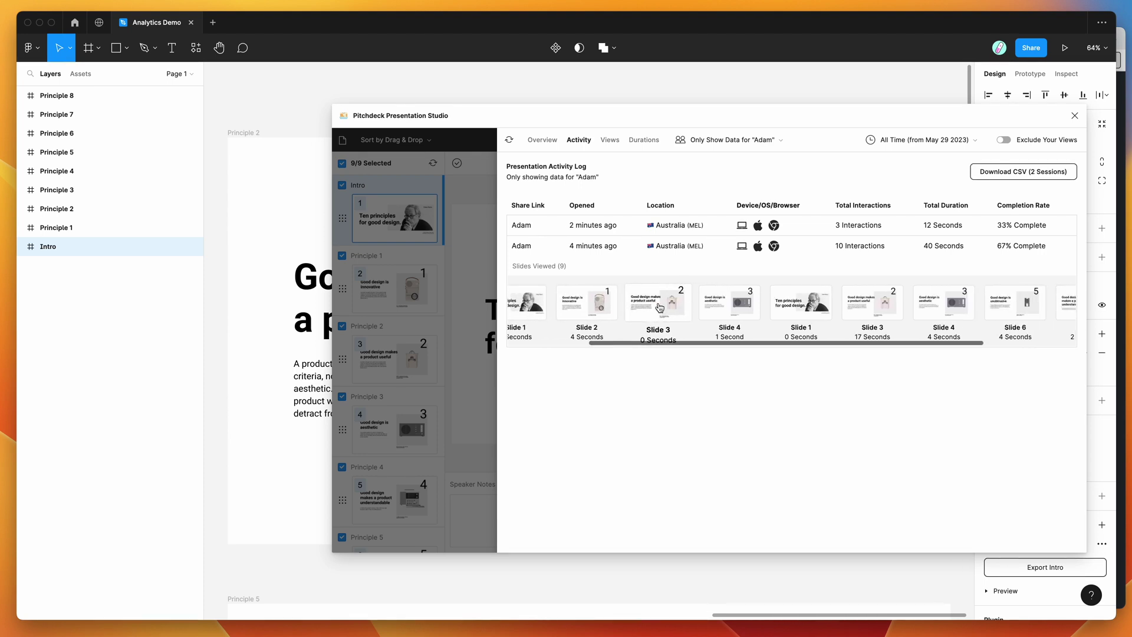
scroll(694, 309, right, 2)
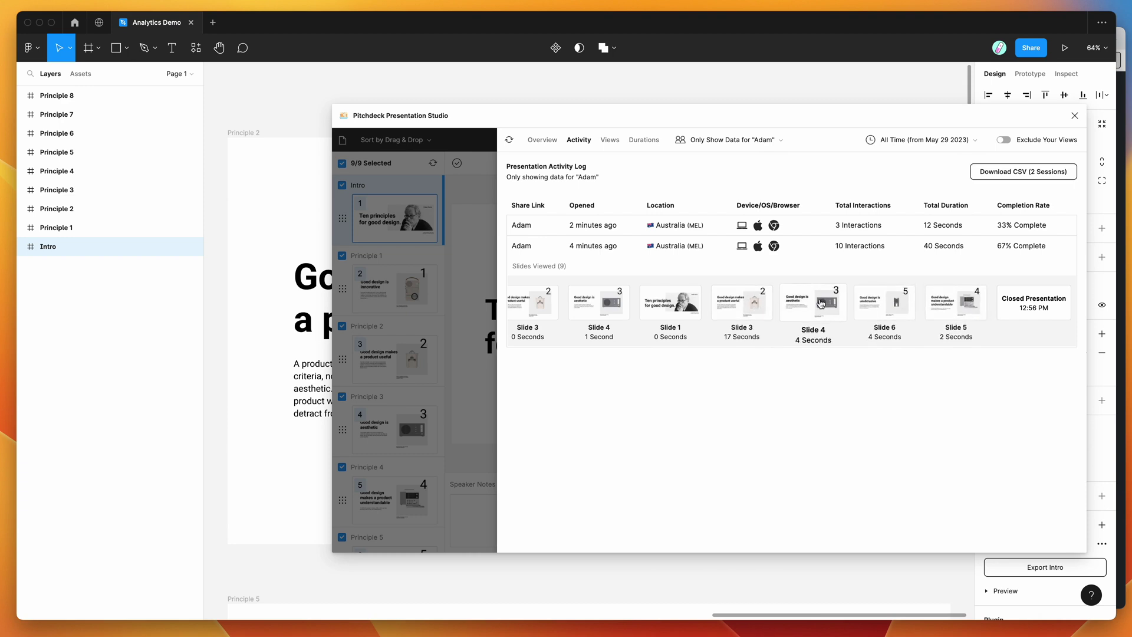
click(690, 246)
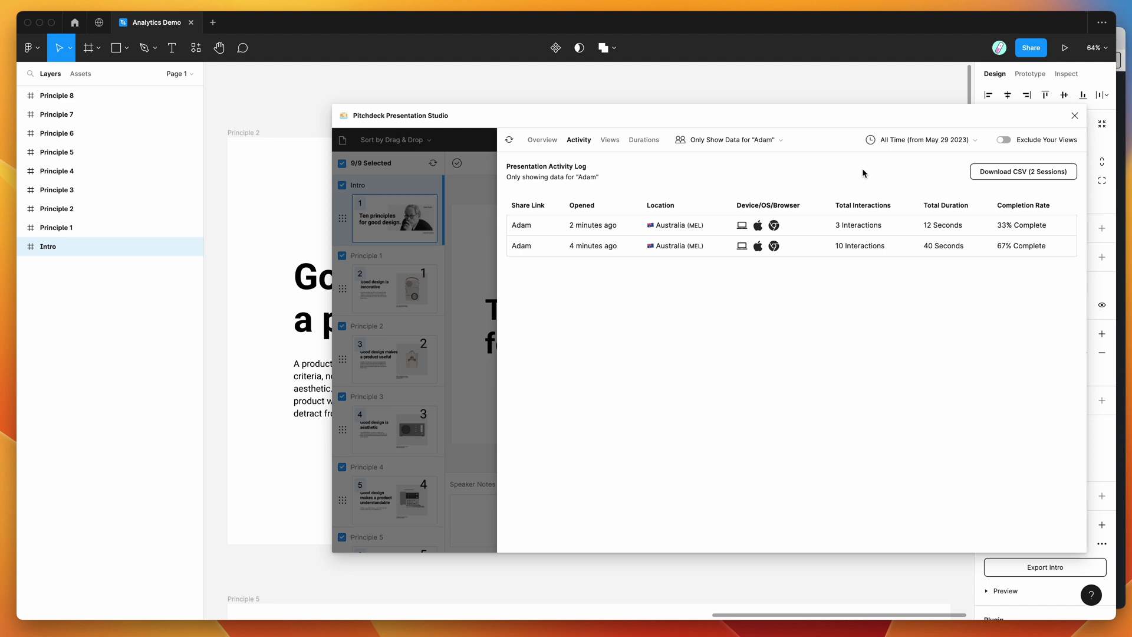
Save the two-session CSV to the Desktop, then switch the filter to all presentation data.
click(995, 173)
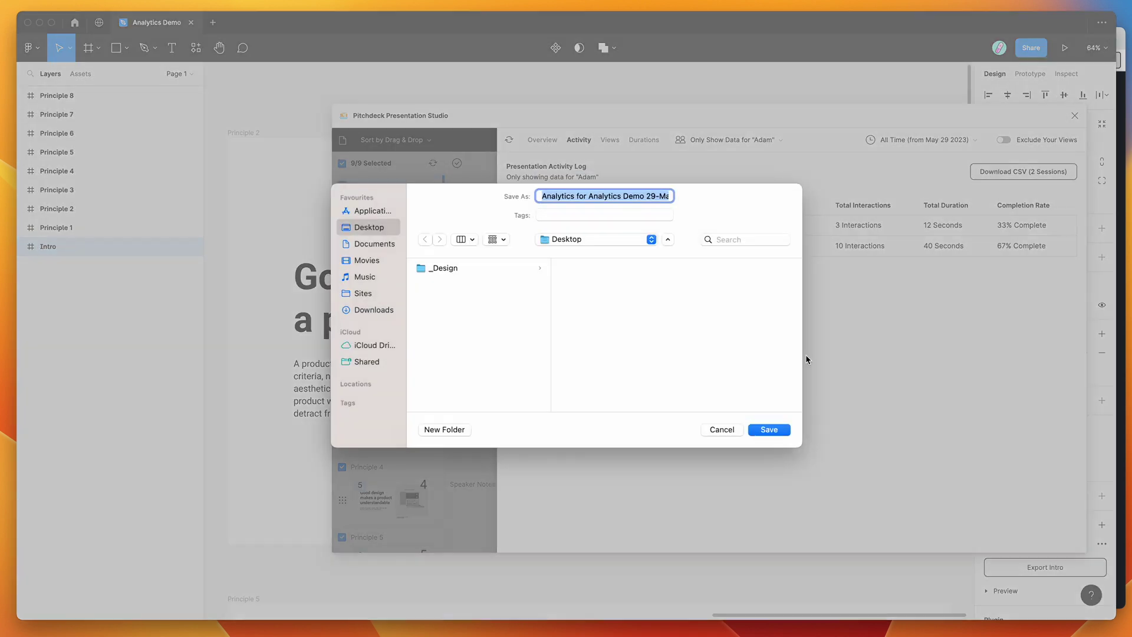
click(770, 430)
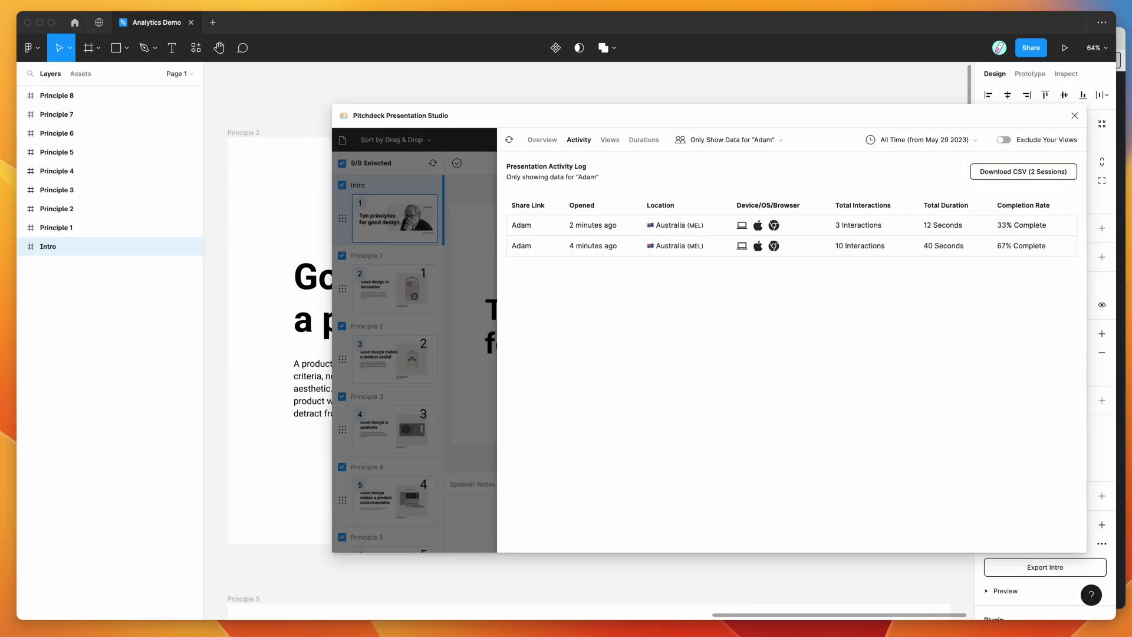
drag(696, 405, 930, 293)
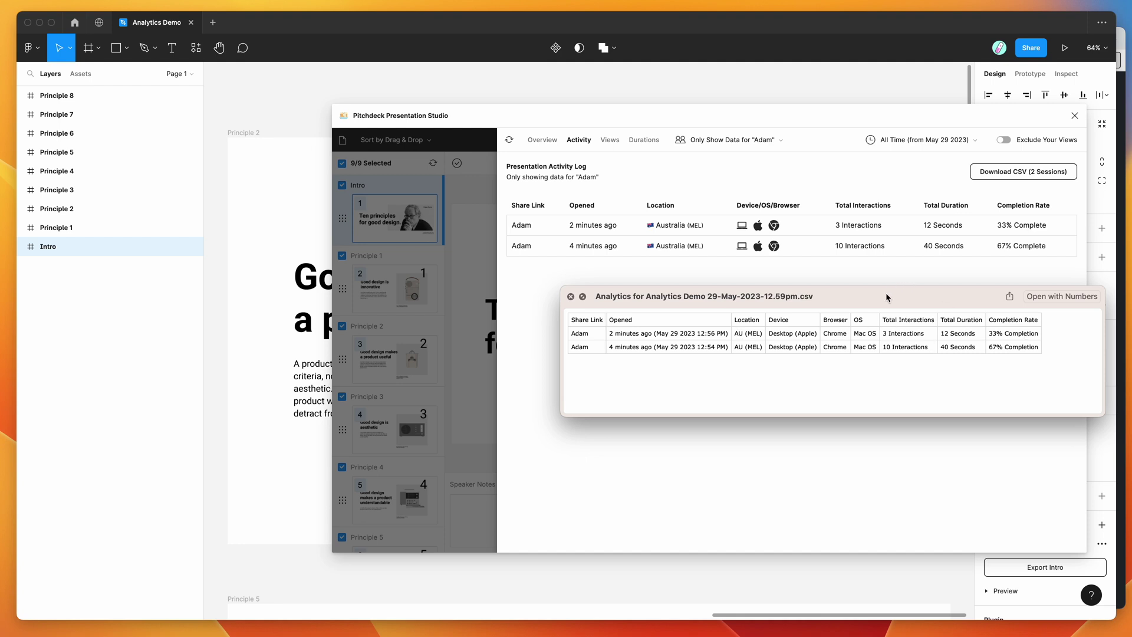
drag(886, 293, 899, 304)
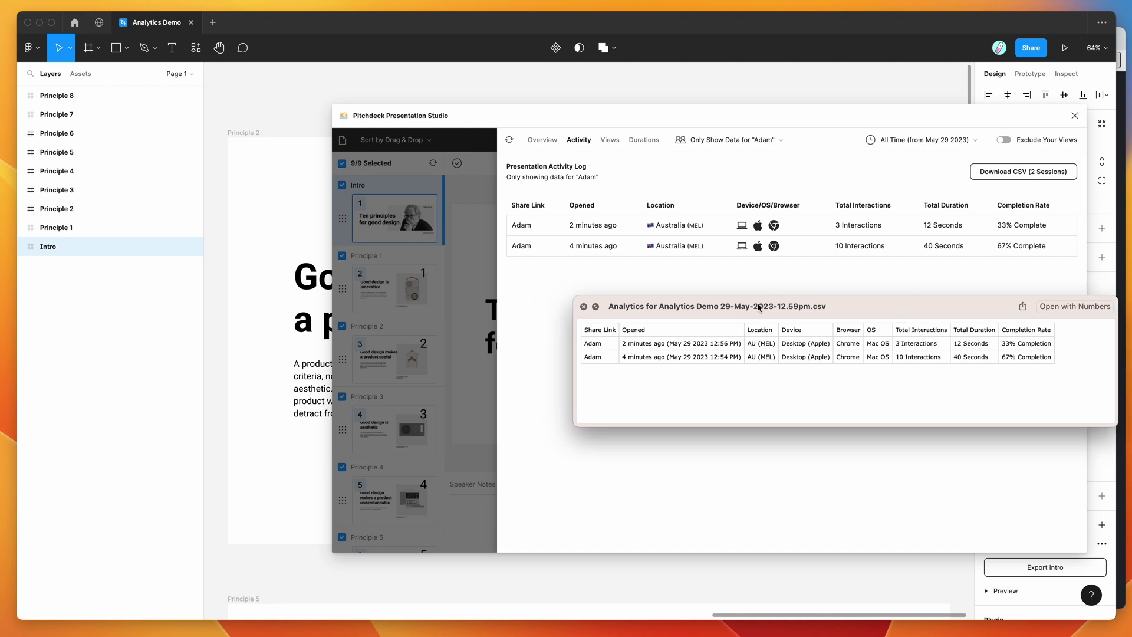
click(584, 306)
click(736, 141)
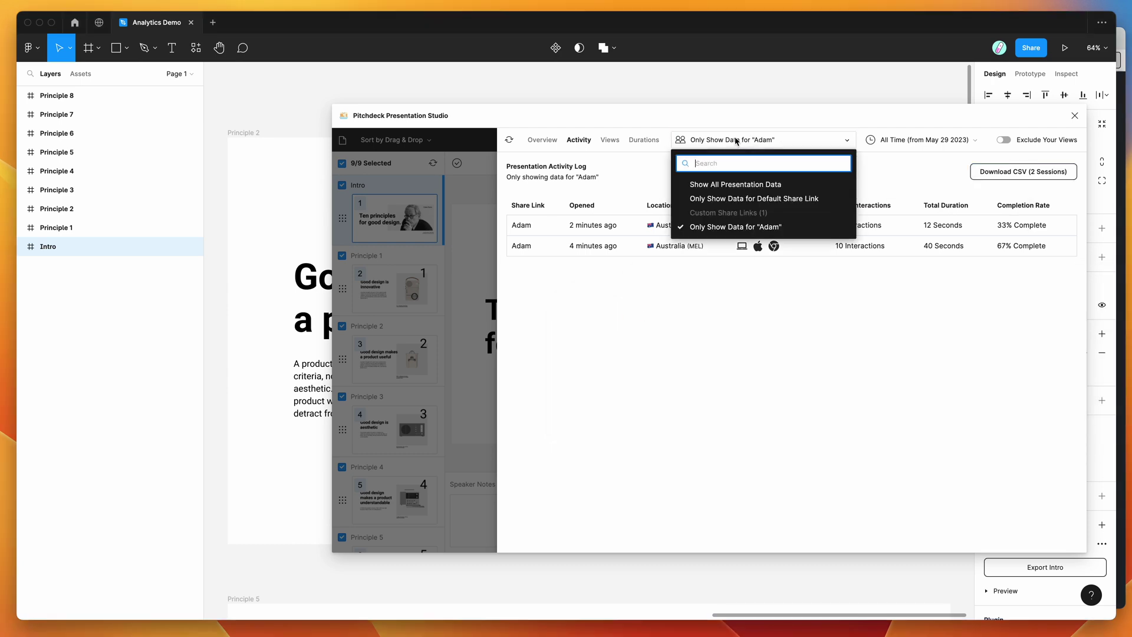
click(738, 185)
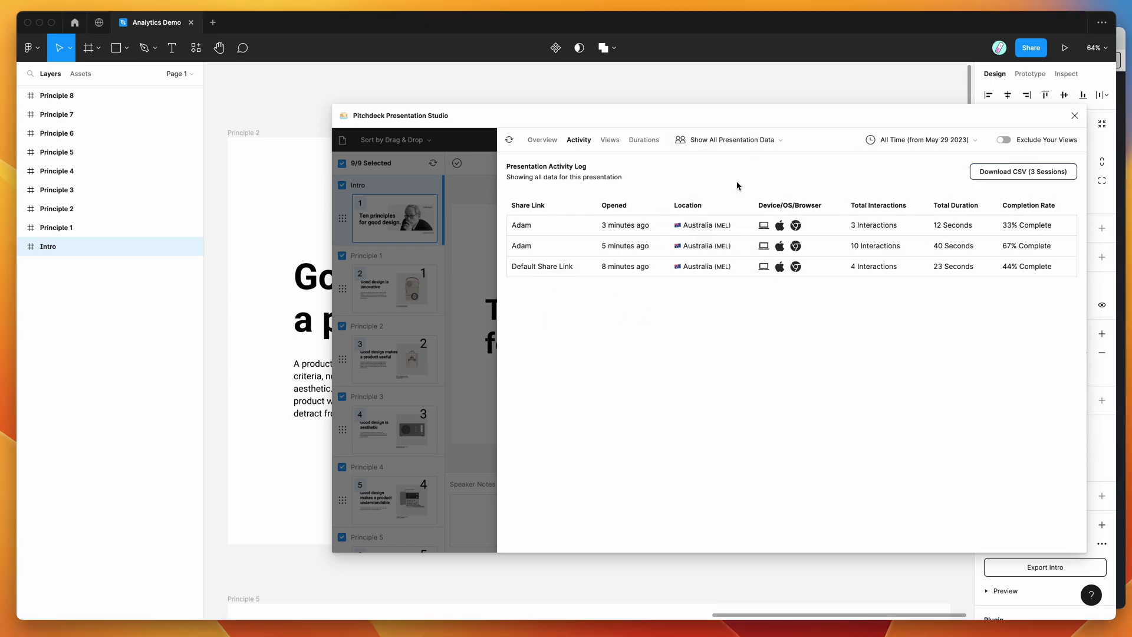
Export the three-session CSV to the Desktop, replacing the earlier file.
click(995, 180)
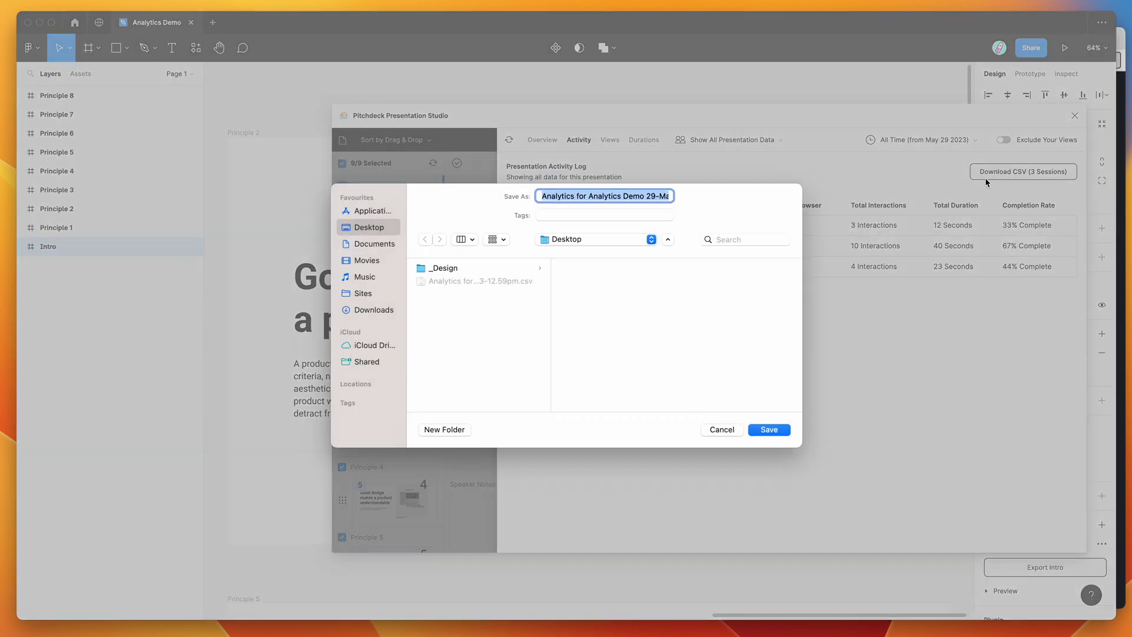
click(782, 430)
click(612, 382)
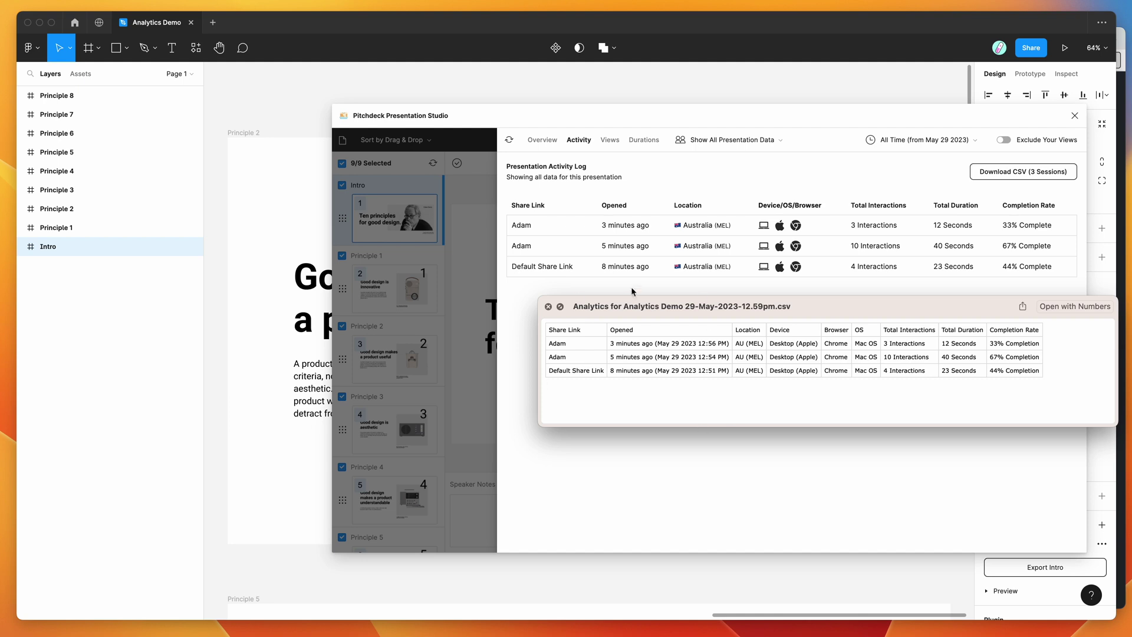
click(548, 307)
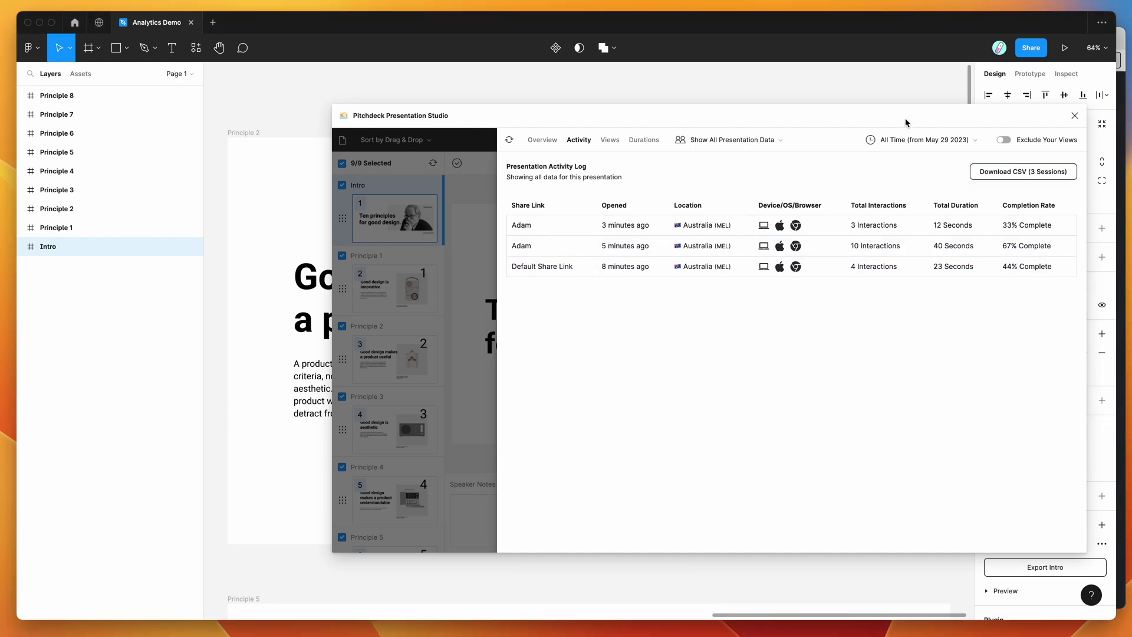
click(907, 142)
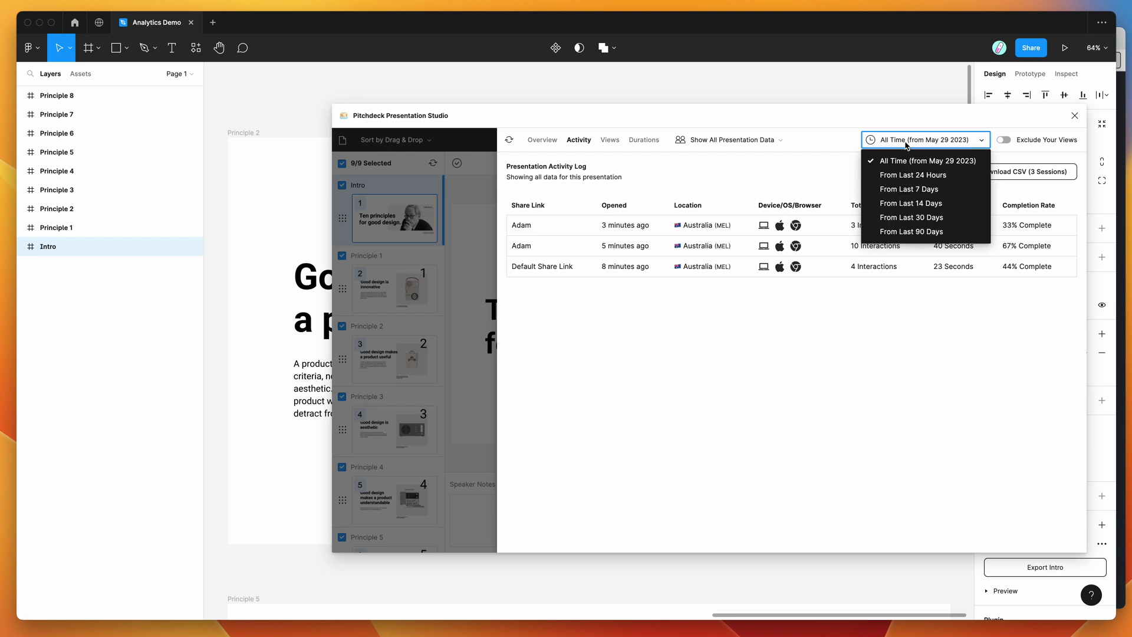
click(913, 175)
click(909, 138)
click(911, 189)
click(919, 143)
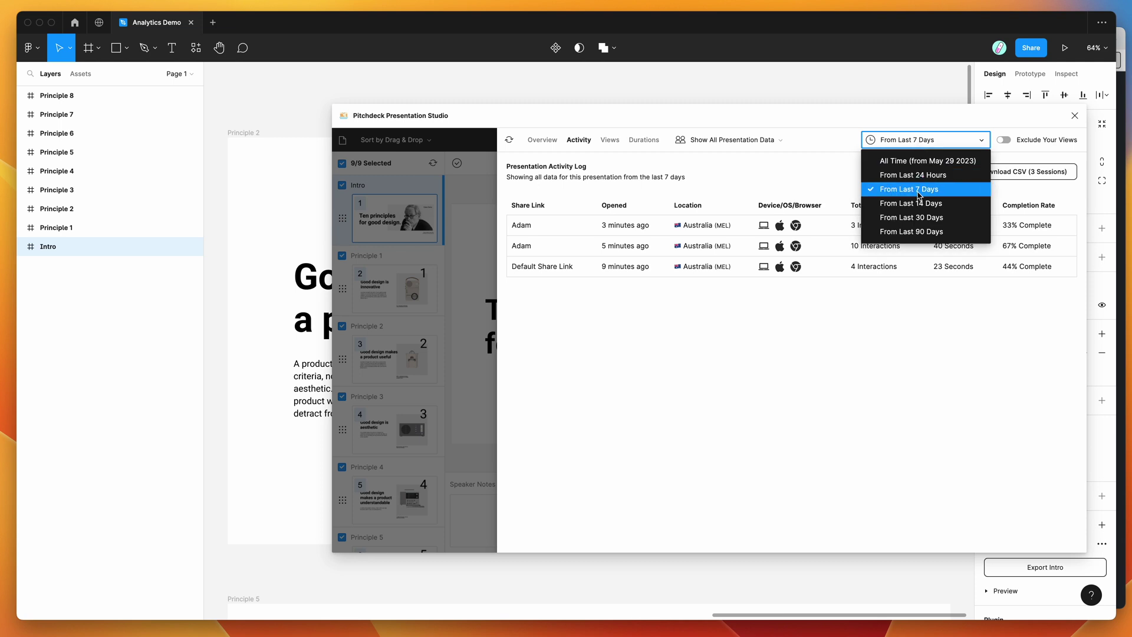
click(900, 234)
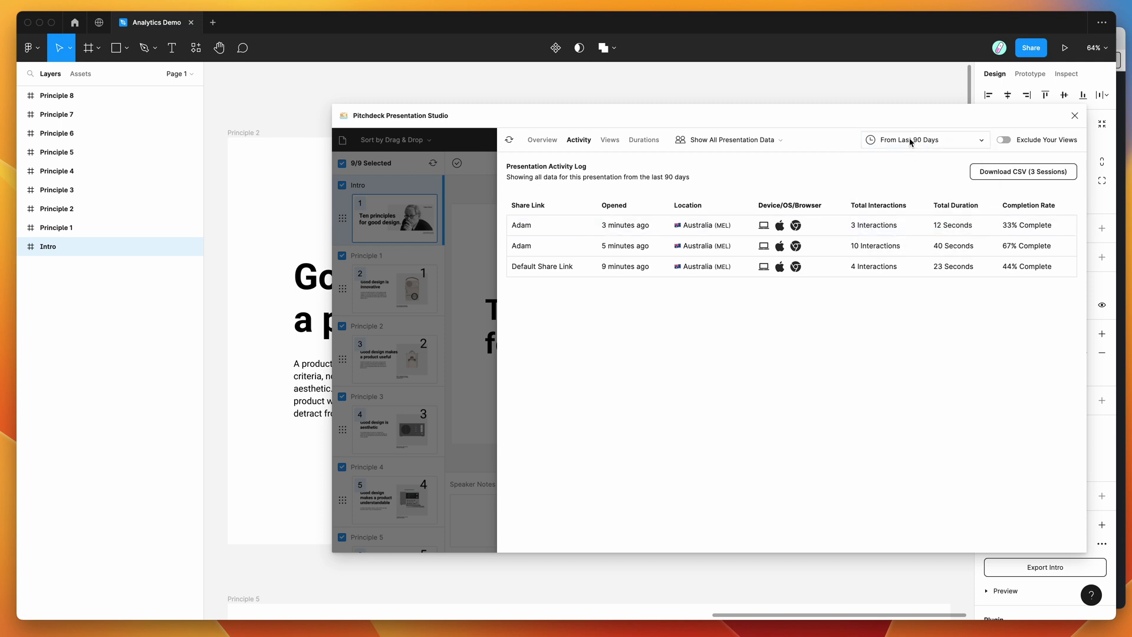
click(912, 142)
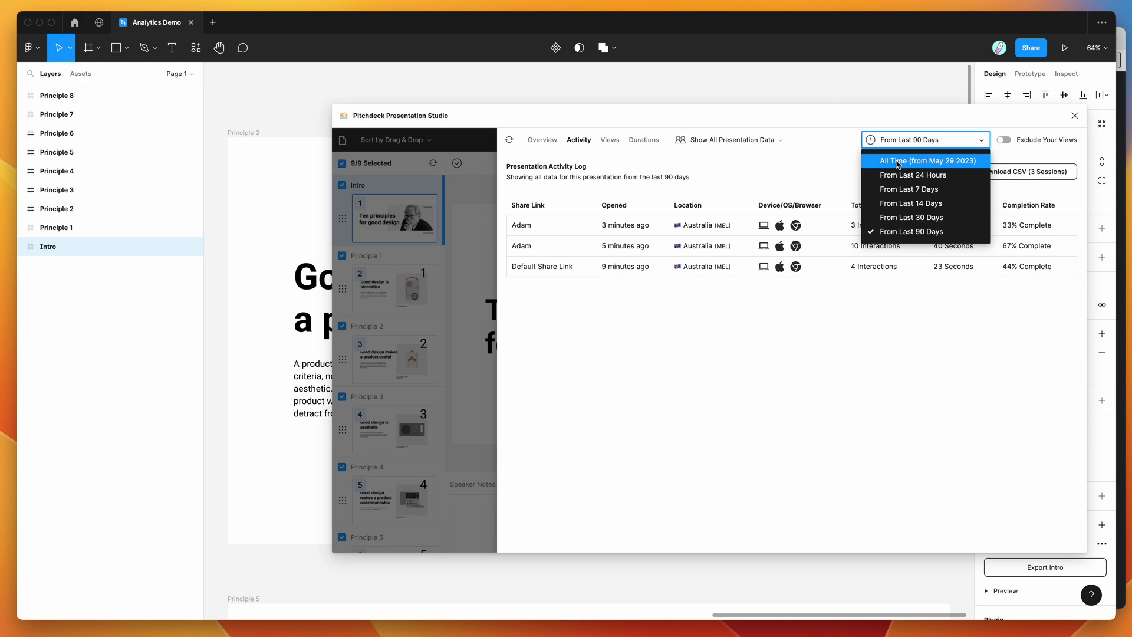
click(929, 162)
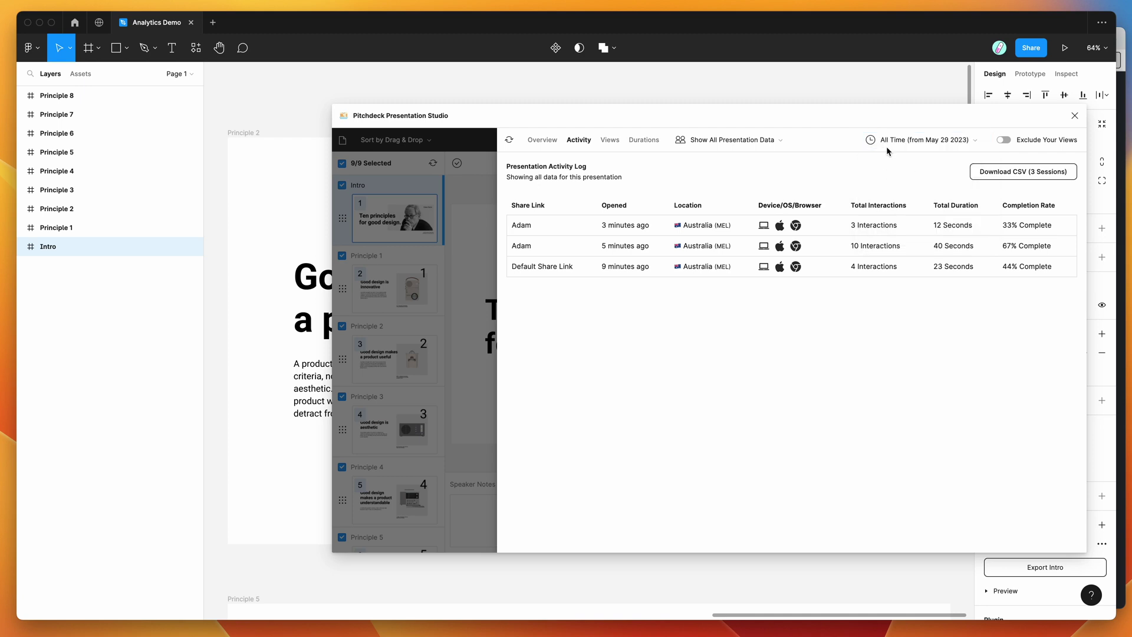
click(838, 144)
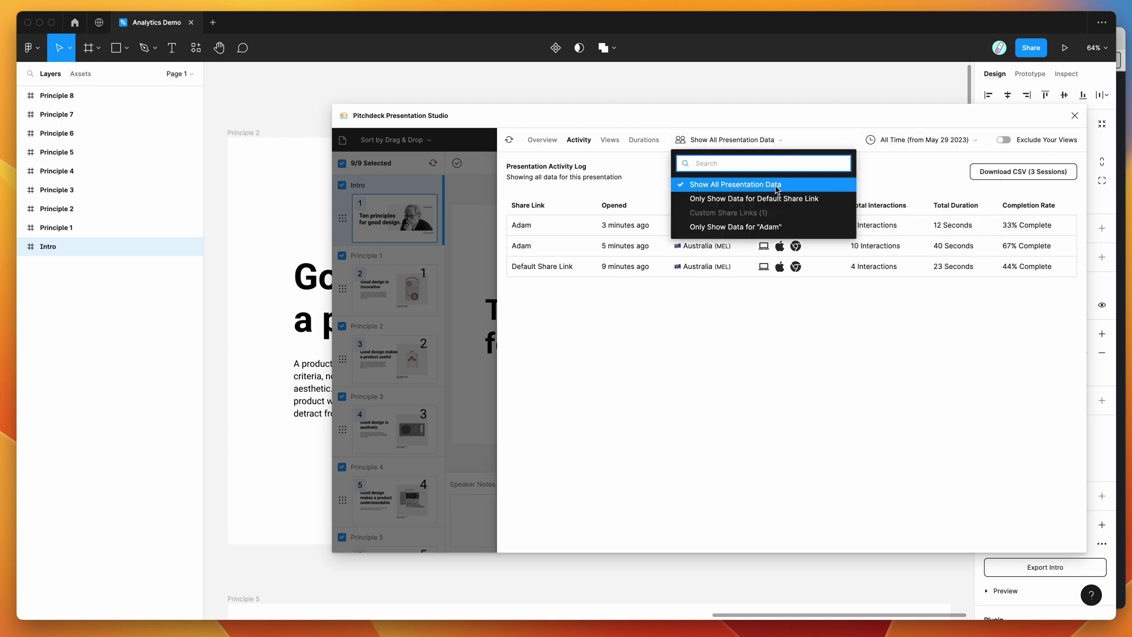
click(865, 177)
drag(912, 125, 913, 113)
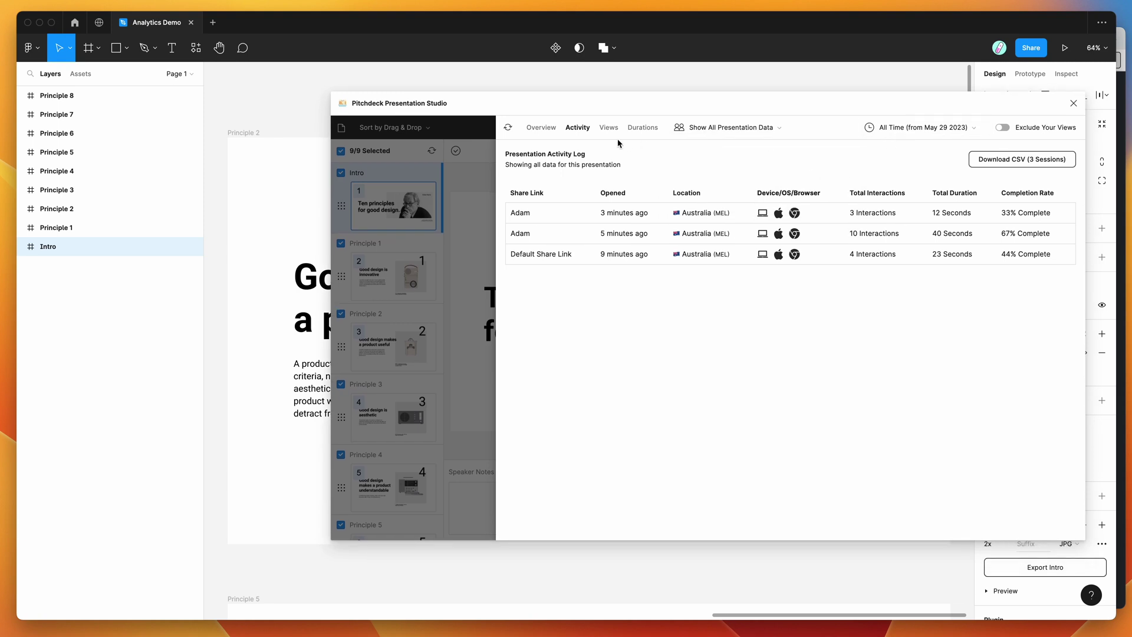
drag(622, 165, 645, 179)
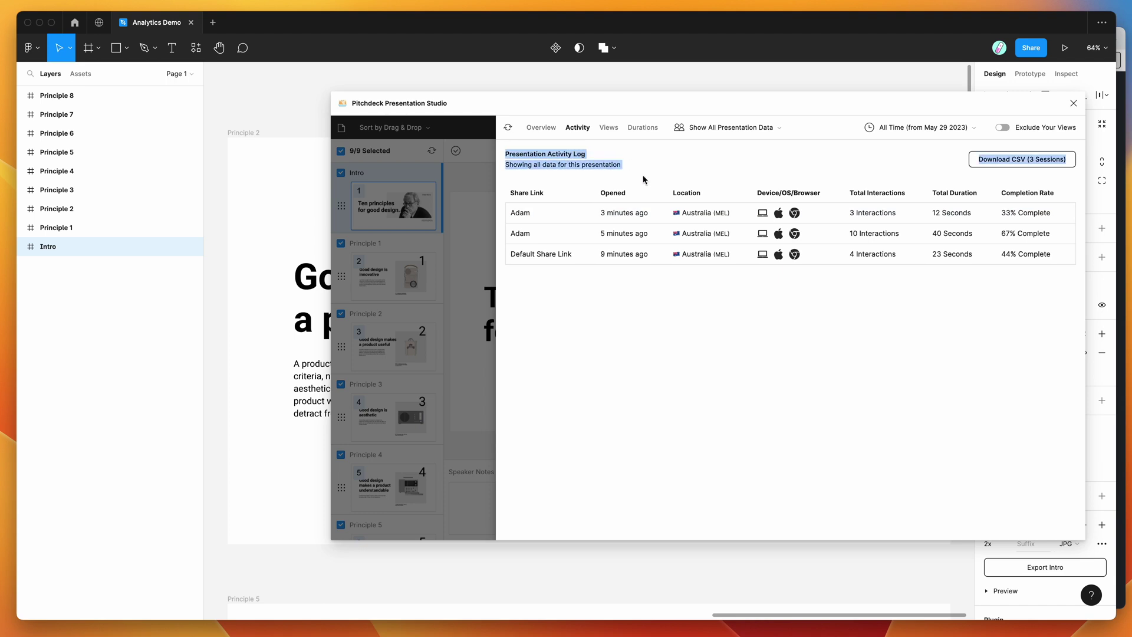
click(634, 168)
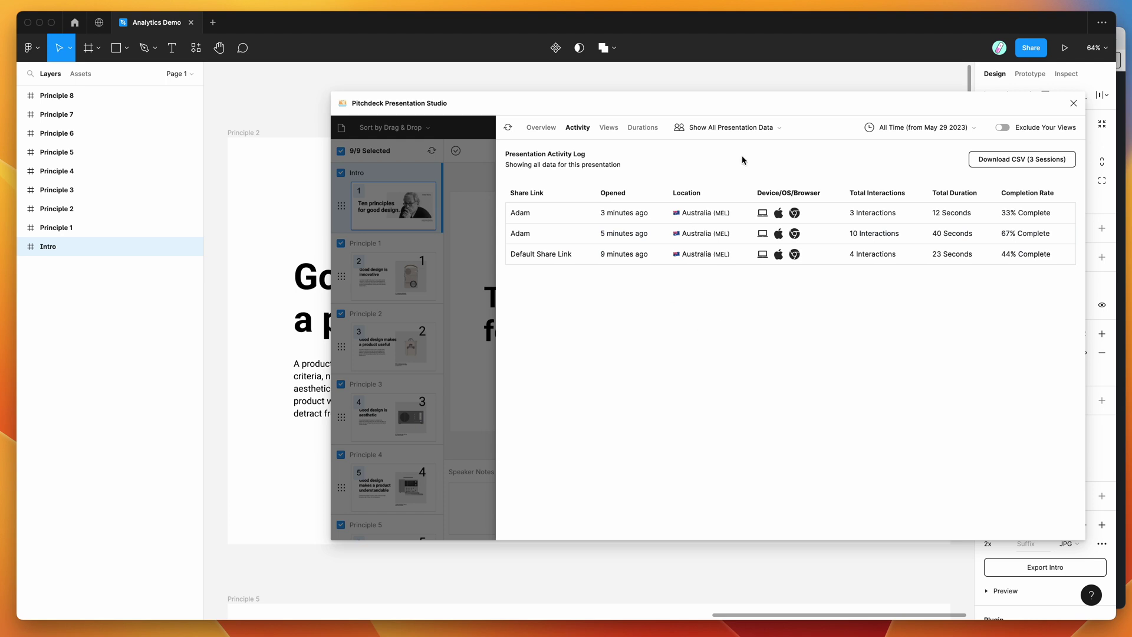
drag(731, 106, 731, 97)
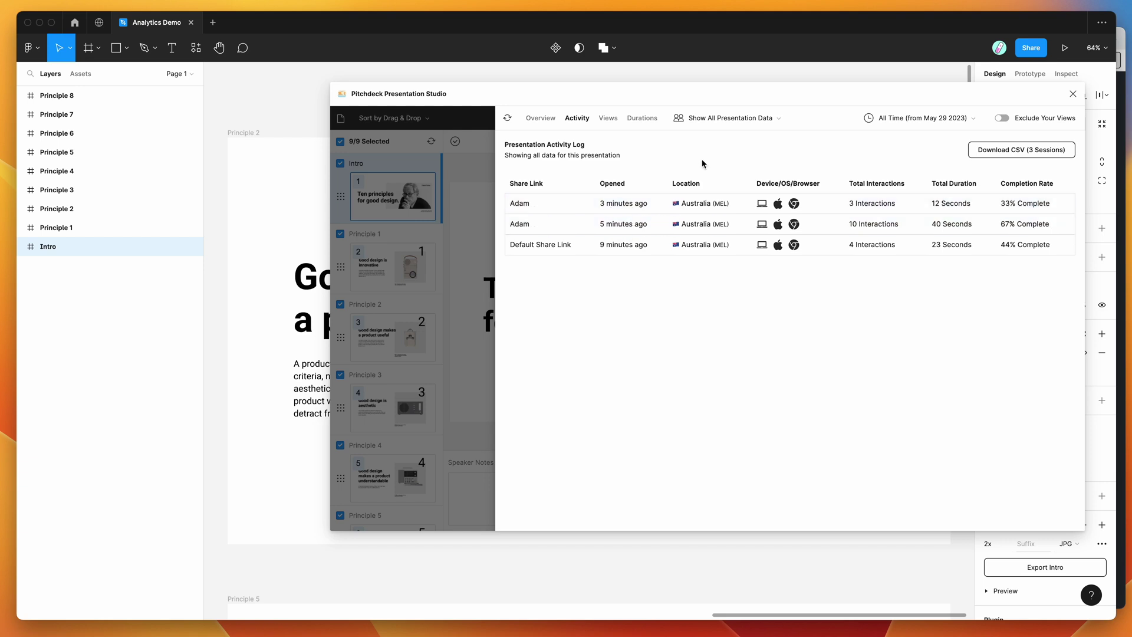
Turn on Exclude Your Views and inspect the resulting overview figures.
click(1037, 121)
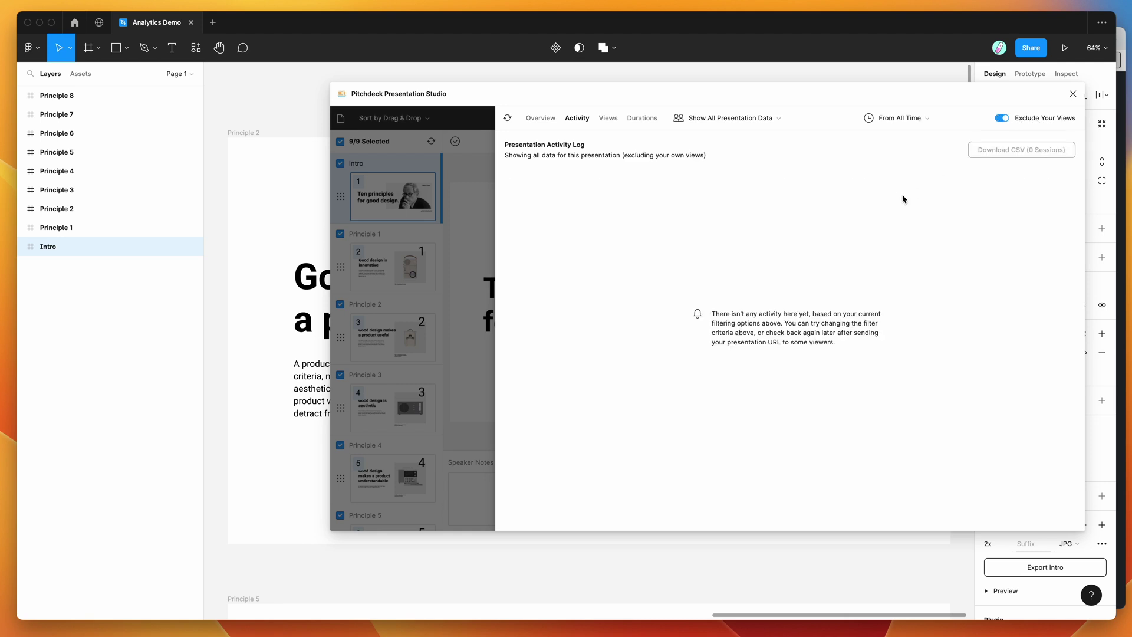
mouse_move(712, 316)
mouse_down()
mouse_move(850, 334)
mouse_move(859, 351)
mouse_move(711, 312)
mouse_up()
click(711, 311)
mouse_move(847, 352)
mouse_down()
mouse_move(712, 314)
mouse_move(857, 351)
mouse_up()
click(713, 319)
click(854, 352)
Check the Views and Overview tabs, then include own views in the analytics again.
click(609, 119)
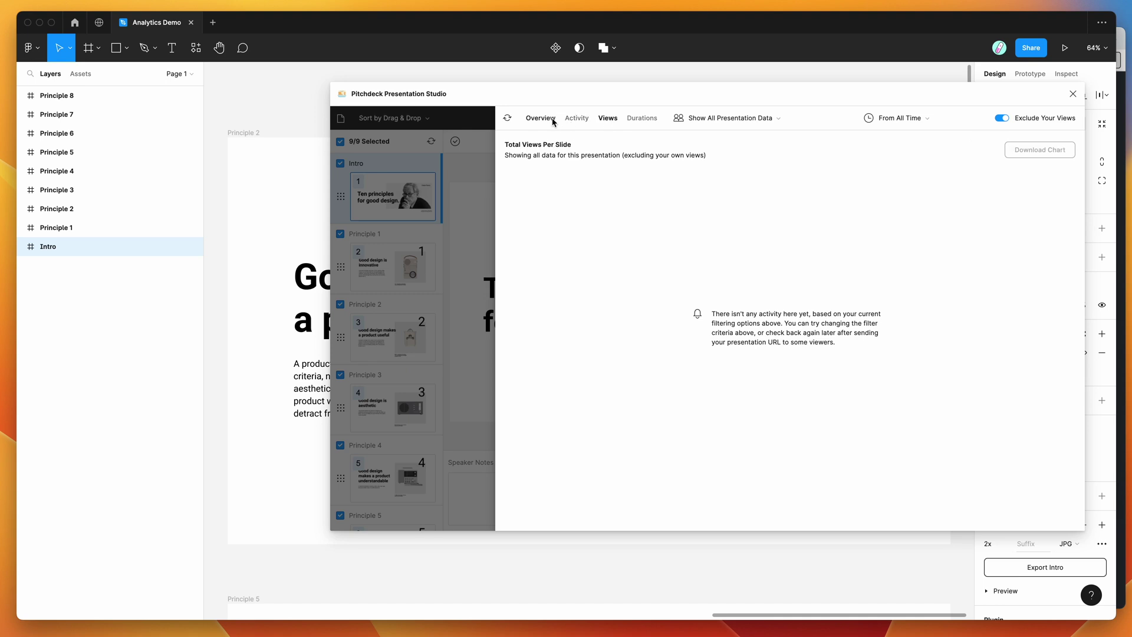
click(540, 118)
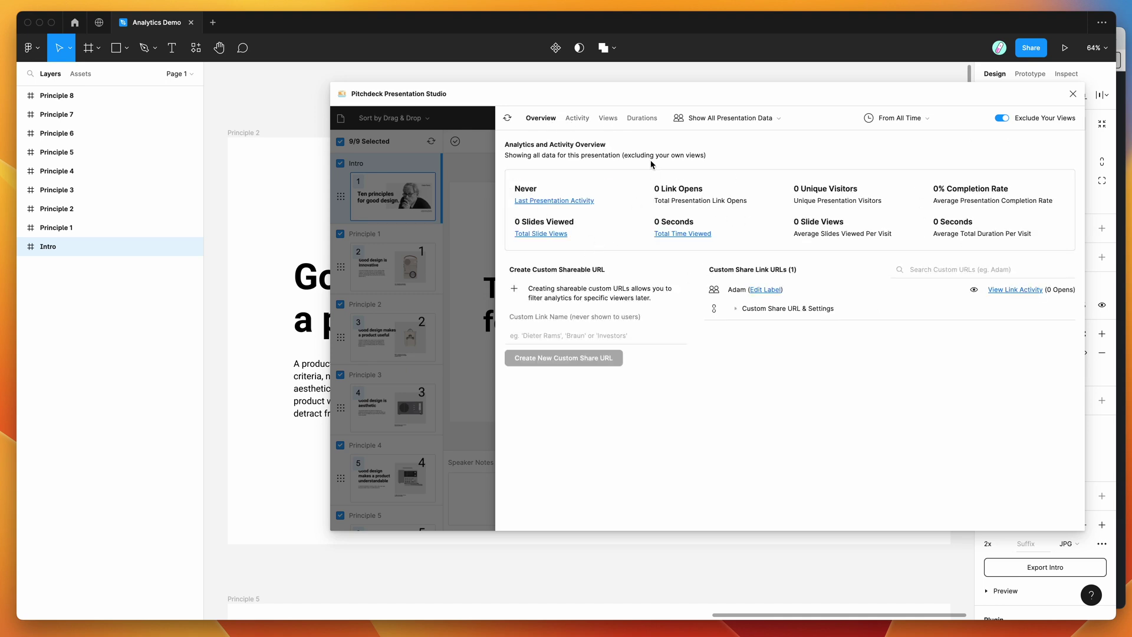
click(1027, 121)
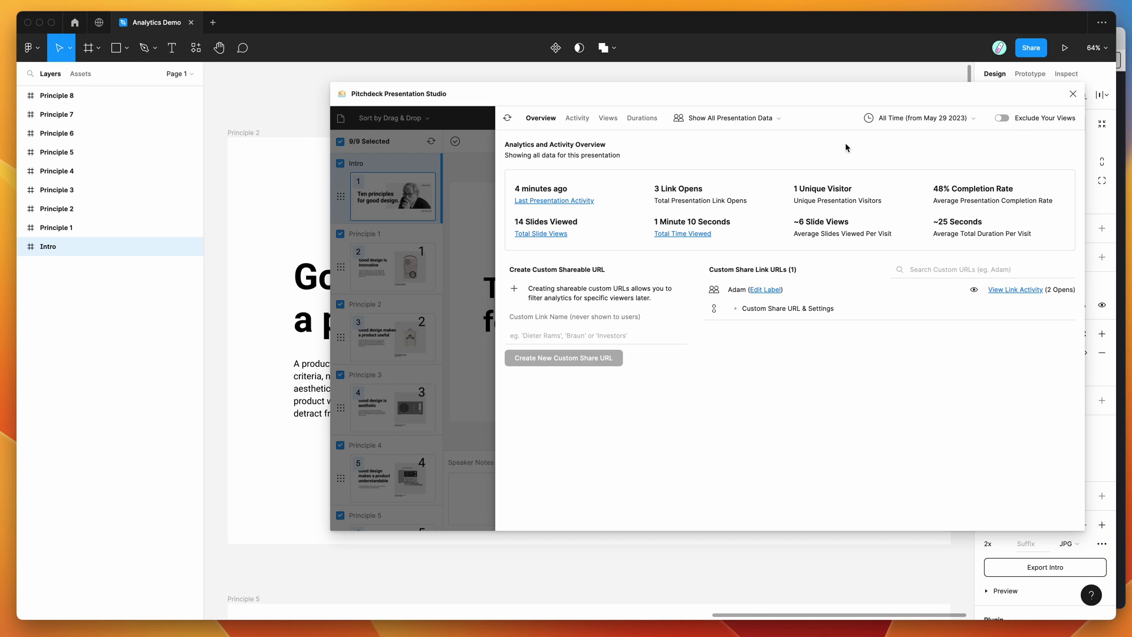